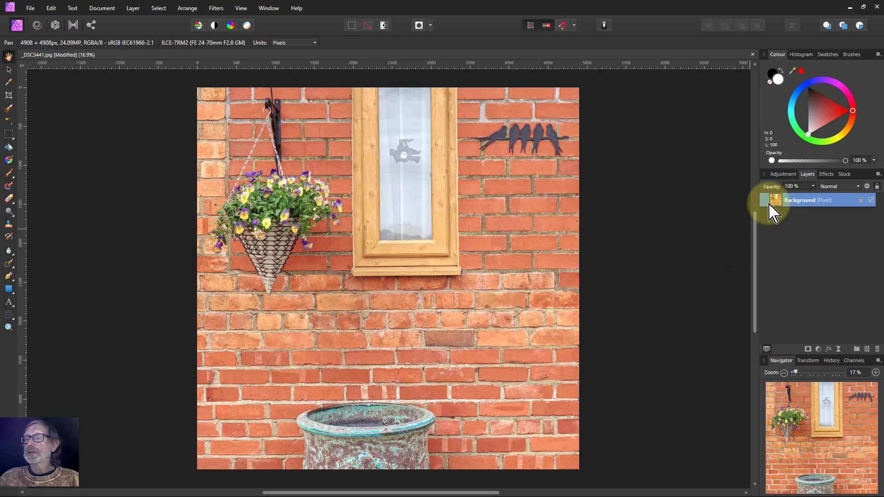
- Duplicate the photo layer a third time and rename the three layers R, G and B from top down
{"action": "key", "text": "ctrl+j"}
{"action": "key", "text": "ctrl+j"}
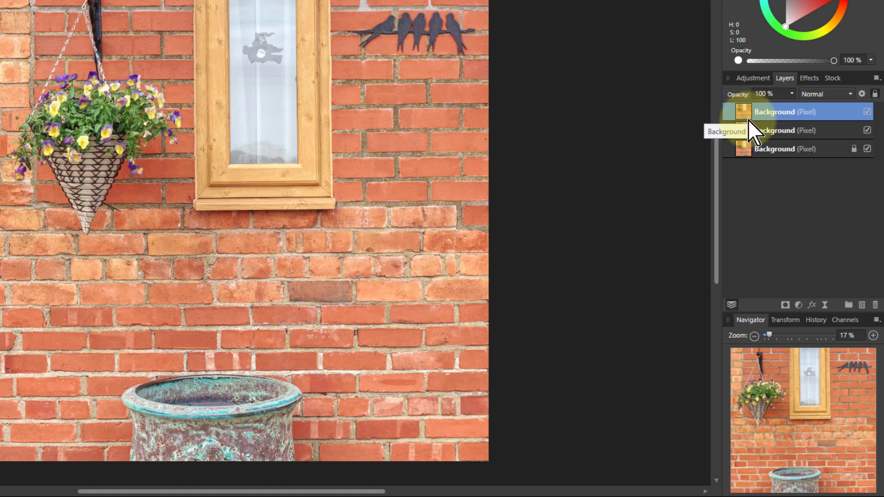
{"action": "double_click", "coordinate": [764, 114]}
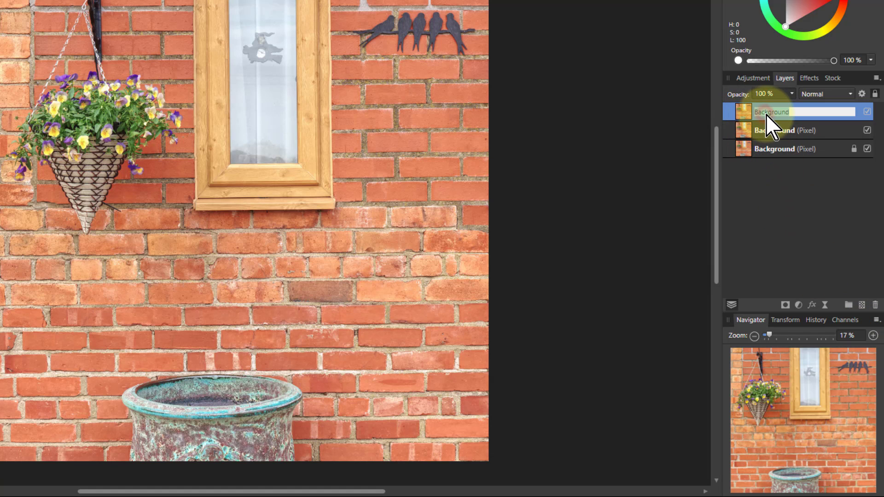
{"action": "key", "text": "Return"}
{"action": "double_click", "coordinate": [770, 133]}
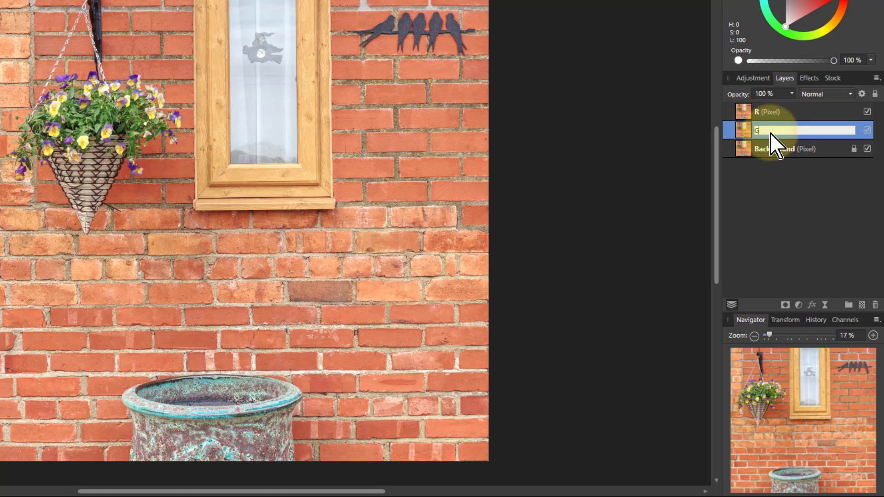
{"action": "type", "text": "G"}
{"action": "key", "text": "Return"}
{"action": "double_click", "coordinate": [765, 151]}
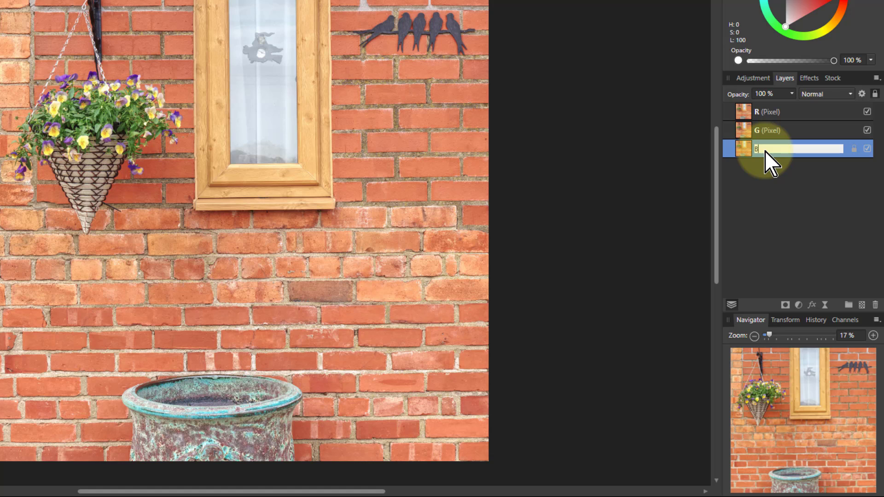
{"action": "type", "text": "B"}
{"action": "key", "text": "Return"}
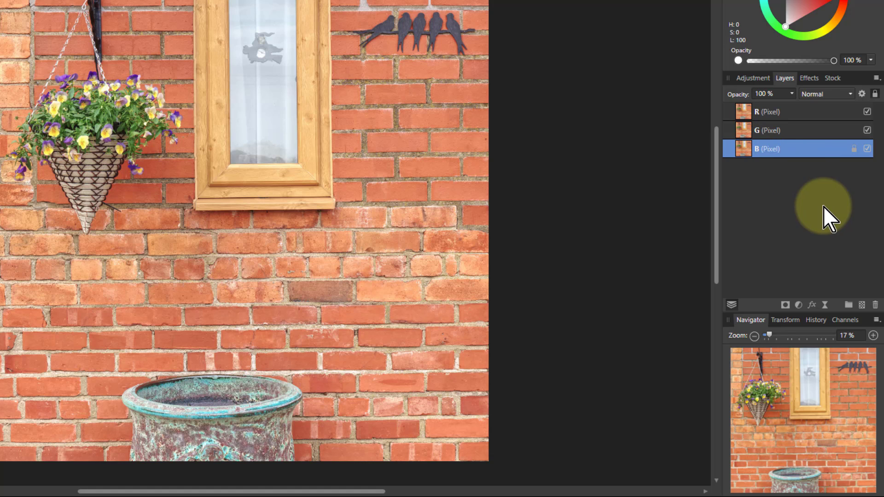
{"action": "left_click", "coordinate": [756, 116]}
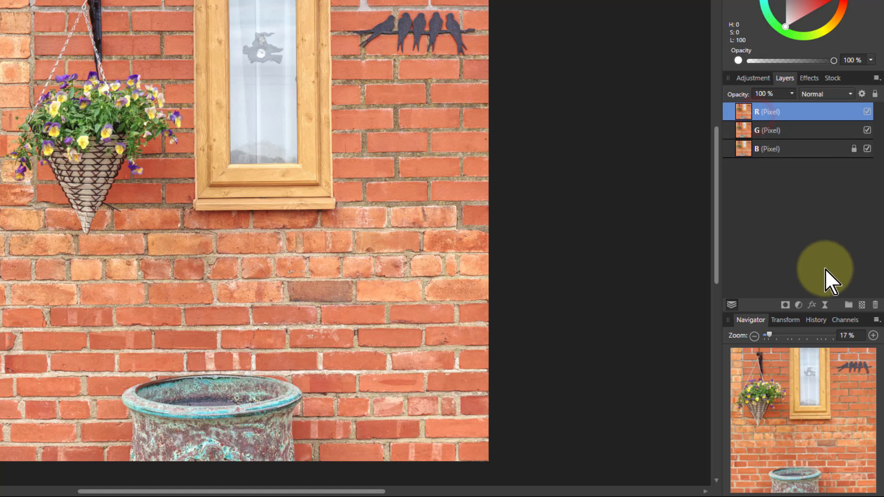
- Clear the green and blue channels of the R layer in the Channels panel
{"action": "left_click", "coordinate": [844, 317]}
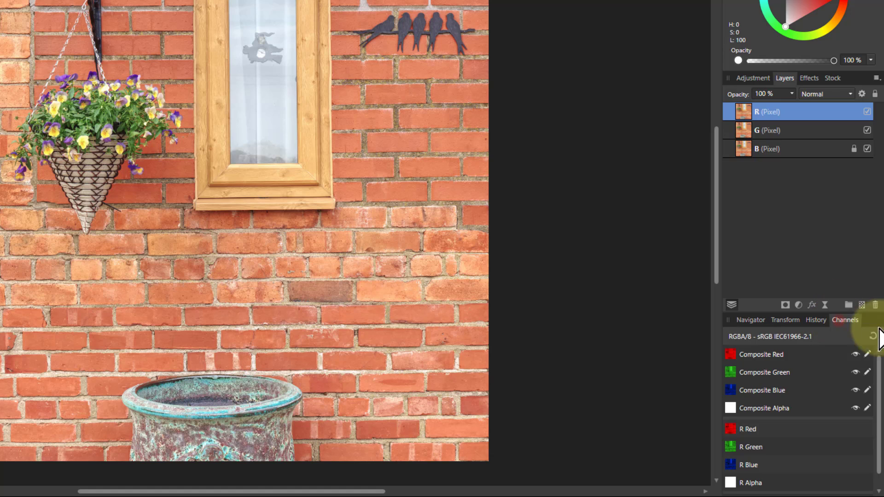
{"action": "right_click", "coordinate": [742, 446]}
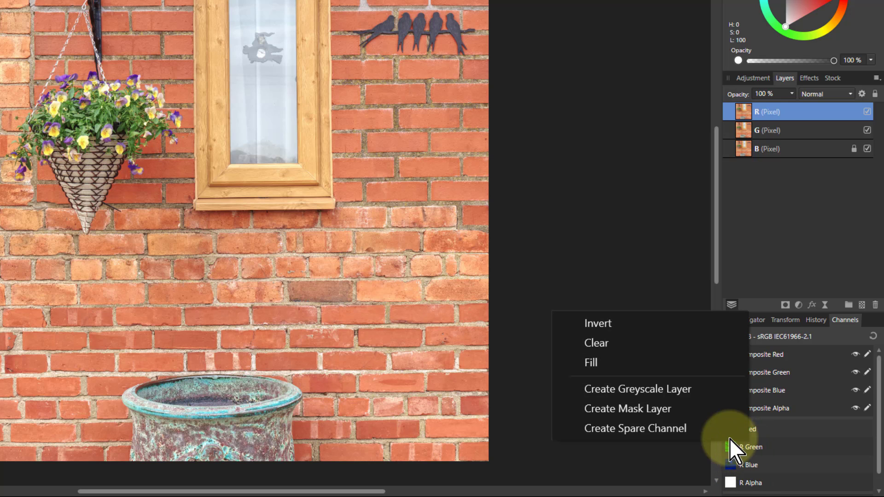
{"action": "left_click", "coordinate": [633, 346]}
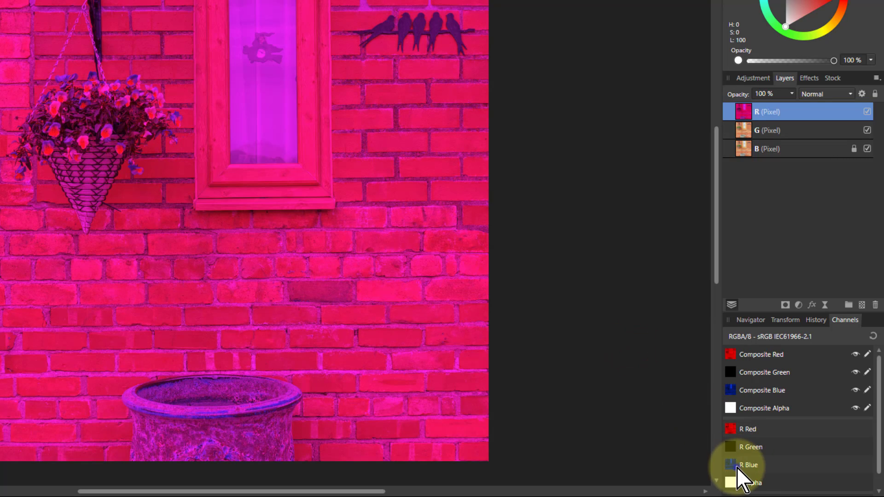
{"action": "right_click", "coordinate": [736, 467]}
{"action": "left_click", "coordinate": [626, 366]}
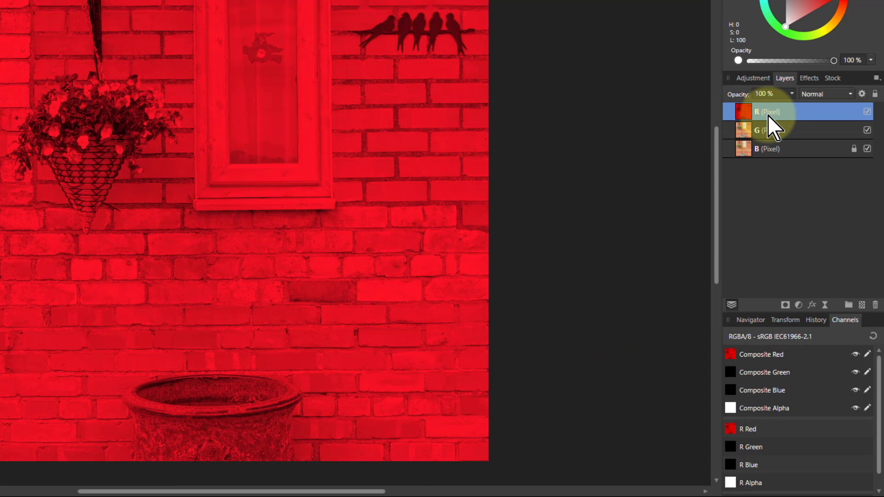
- Clear the red and blue channels of the G layer
{"action": "left_click_drag", "start_coordinate": [742, 134], "coordinate": [747, 130]}
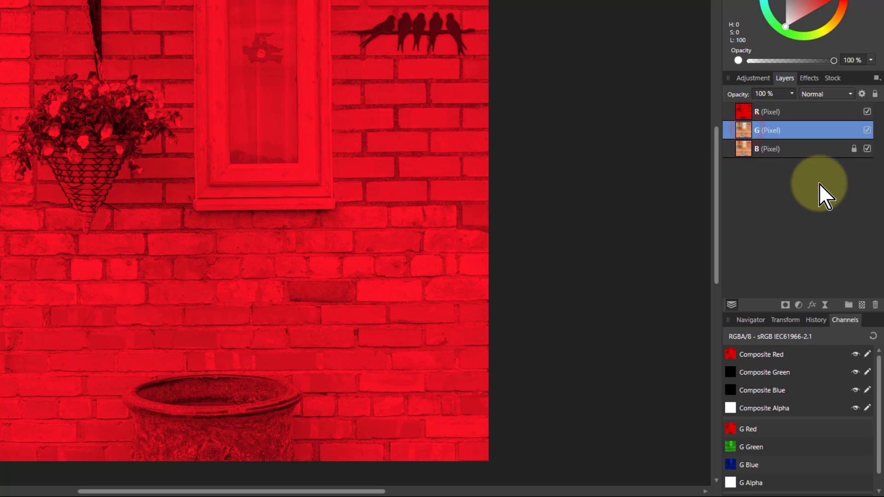
{"action": "right_click", "coordinate": [746, 430]}
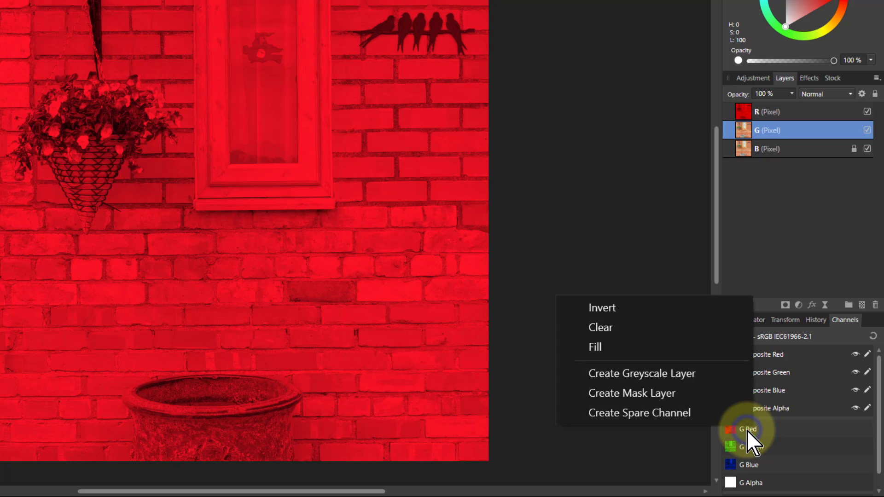
{"action": "left_click", "coordinate": [628, 330]}
{"action": "right_click", "coordinate": [737, 466]}
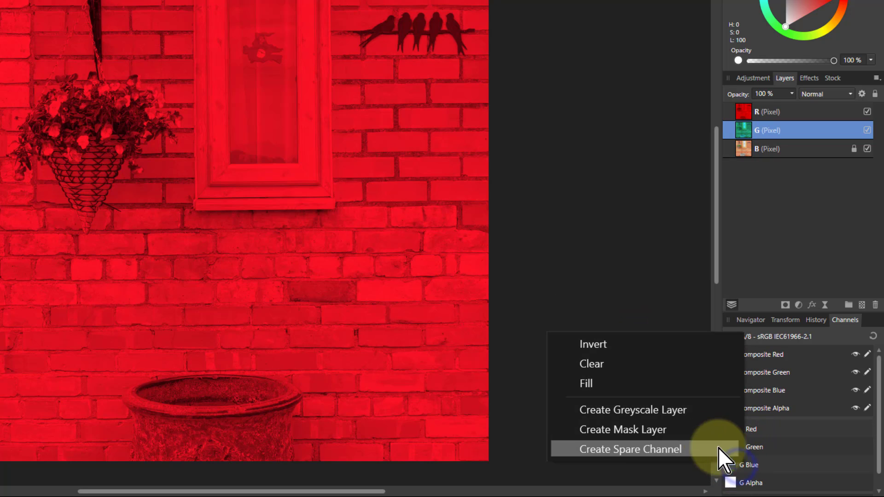
{"action": "left_click", "coordinate": [651, 365]}
- Clear the red and green channels of the B layer
{"action": "left_click", "coordinate": [747, 150]}
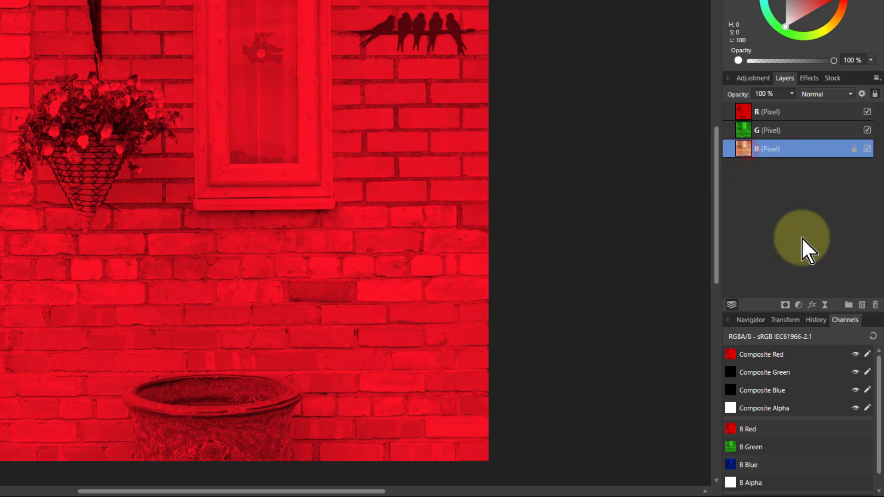
{"action": "right_click", "coordinate": [744, 430]}
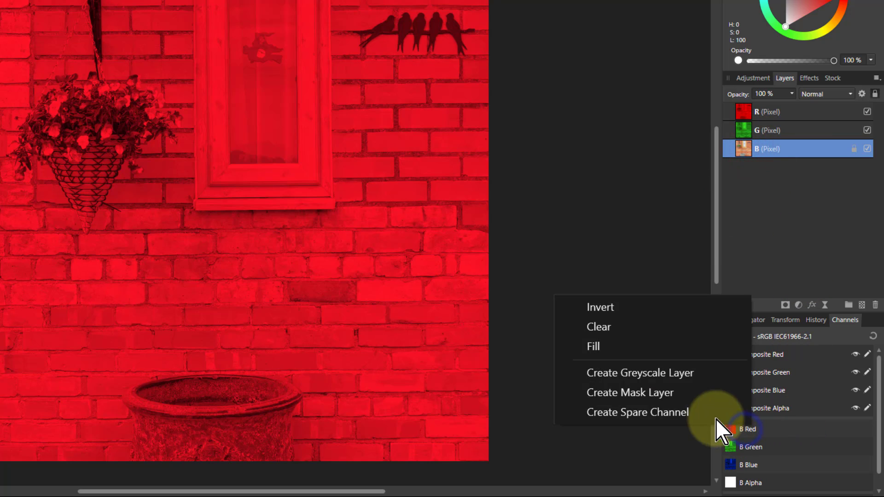
{"action": "left_click", "coordinate": [620, 328]}
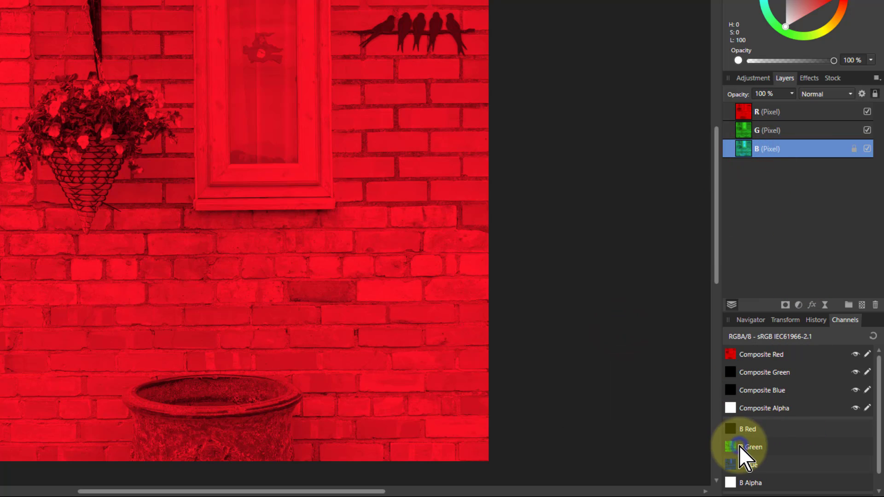
{"action": "right_click", "coordinate": [738, 445]}
{"action": "left_click", "coordinate": [616, 349]}
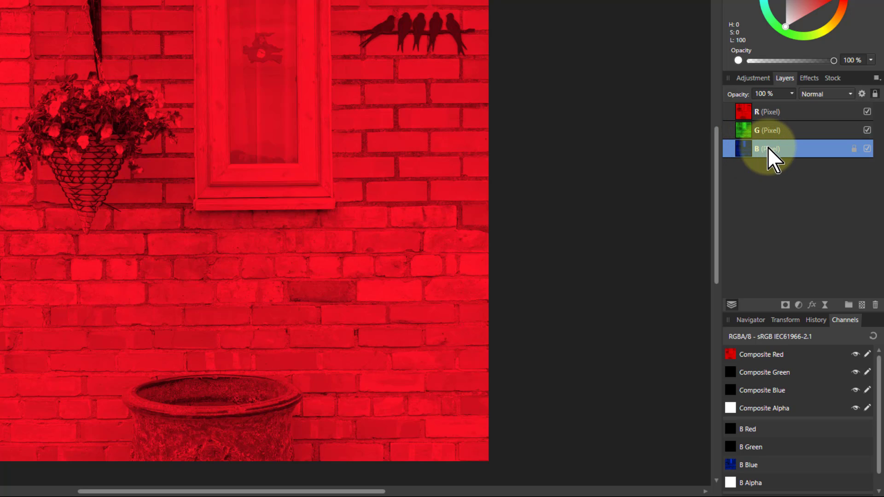
- Set both the R and G layers to the Add blend mode to restore full colour
{"action": "left_click", "coordinate": [747, 115]}
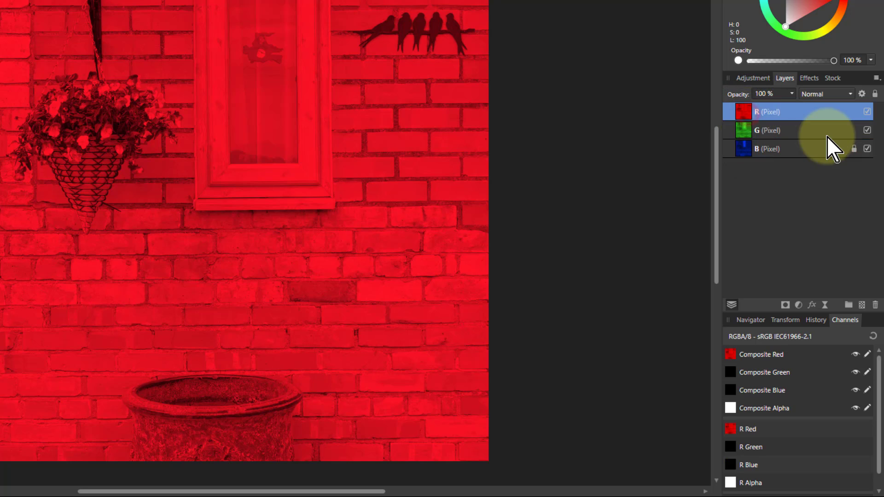
{"action": "left_click", "coordinate": [826, 97]}
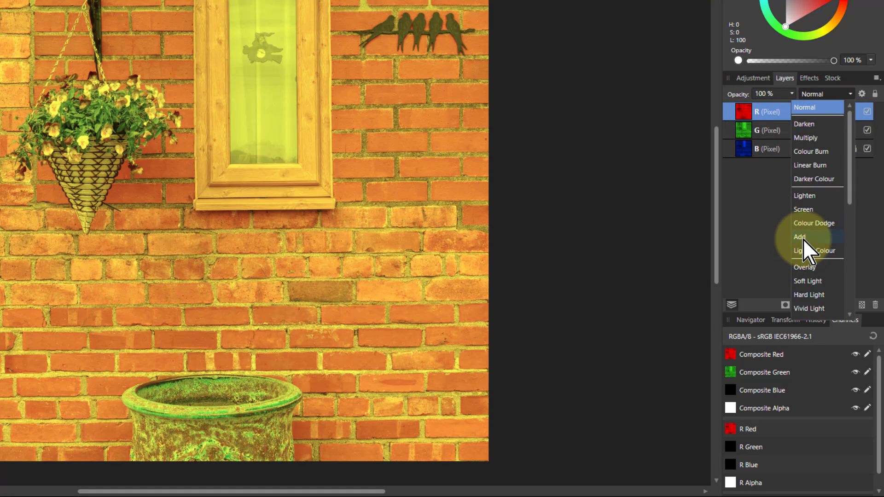
{"action": "left_click", "coordinate": [803, 238]}
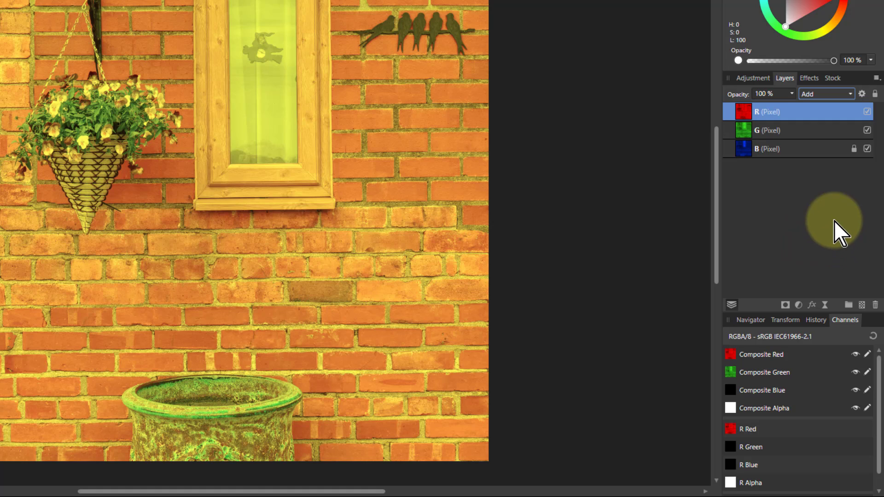
{"action": "left_click", "coordinate": [767, 130]}
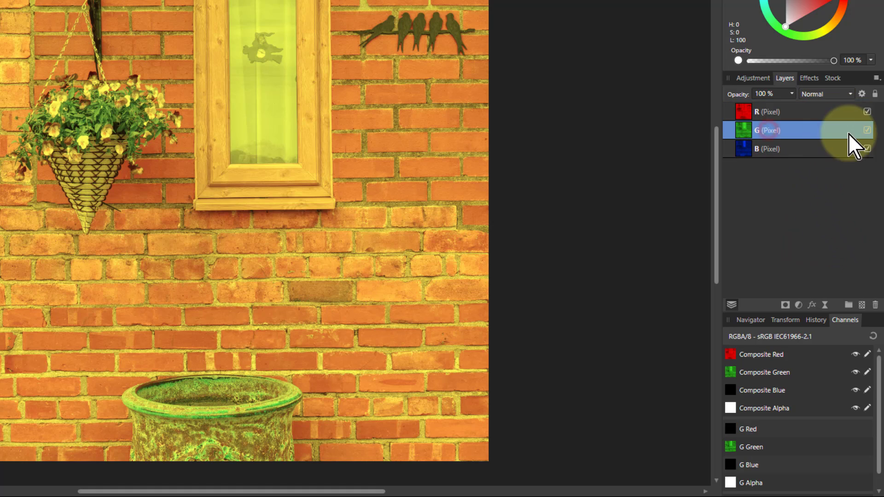
{"action": "left_click", "coordinate": [817, 99]}
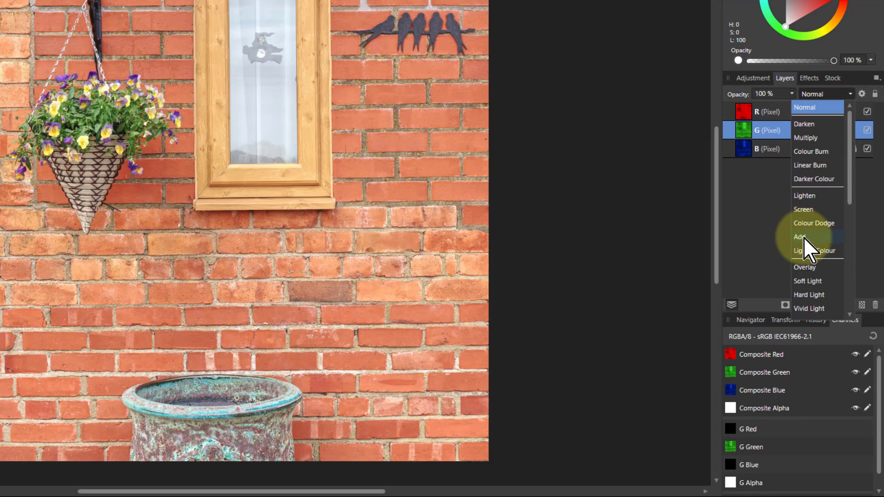
{"action": "left_click", "coordinate": [802, 238]}
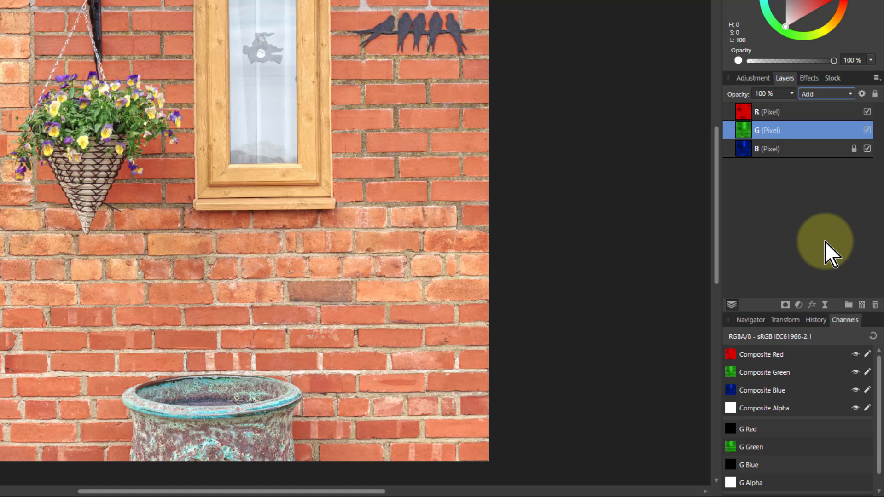
{"action": "left_click", "coordinate": [756, 116]}
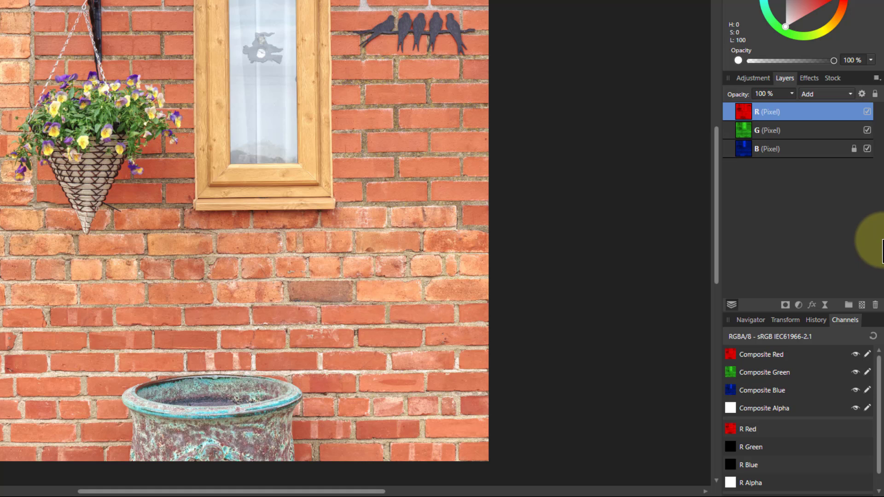
- Add a live Gaussian Blur of 100 px with Preserve Alpha to the R layer
{"action": "left_click", "coordinate": [825, 306]}
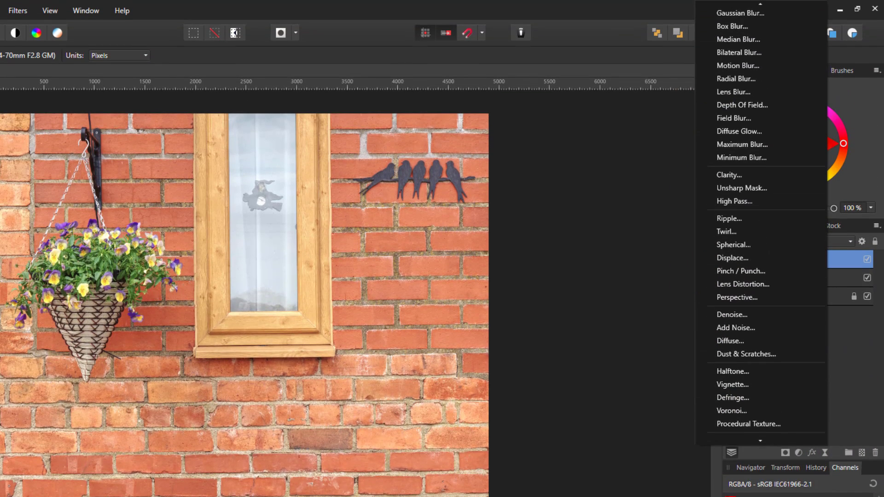
{"action": "left_click", "coordinate": [741, 16]}
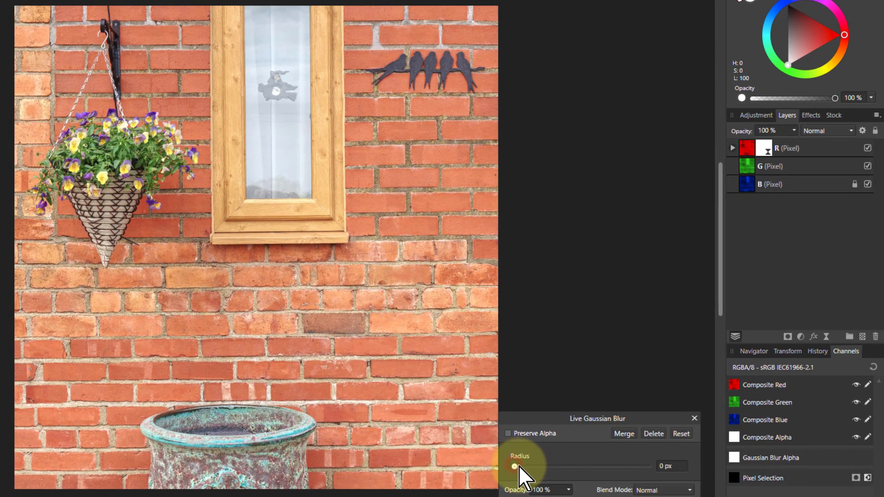
{"action": "left_click_drag", "start_coordinate": [519, 466], "coordinate": [648, 466]}
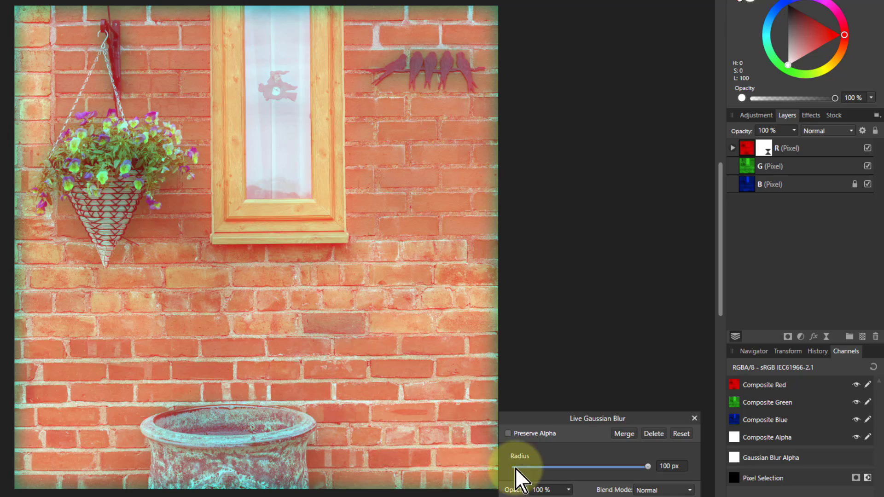
{"action": "left_click", "coordinate": [508, 433]}
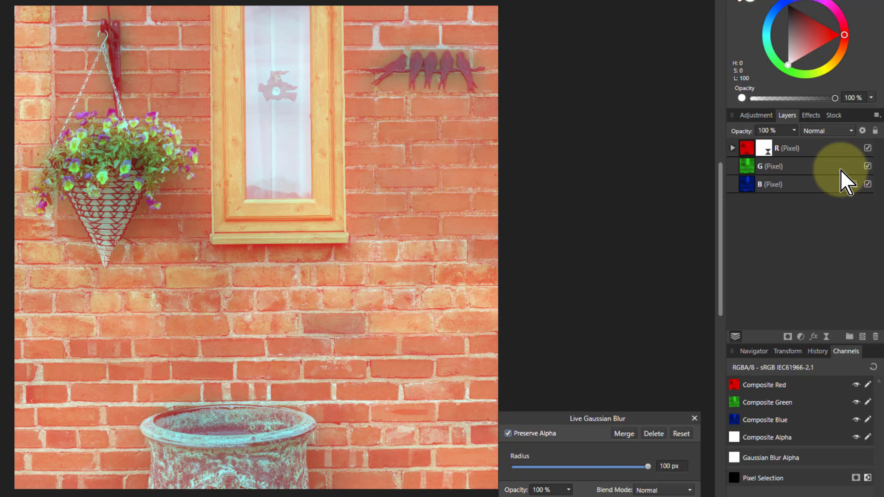
- Toggle the R layer's Gaussian Blur off and back on to compare
{"action": "left_click", "coordinate": [732, 148]}
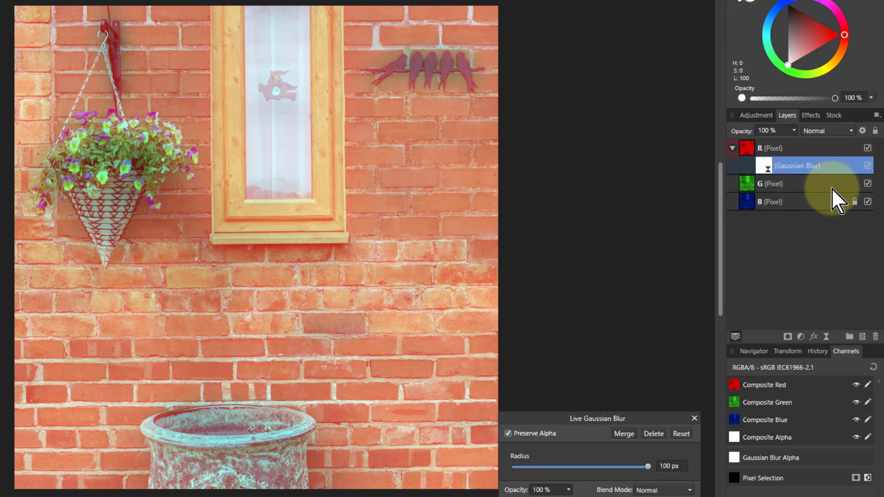
{"action": "left_click", "coordinate": [867, 167]}
{"action": "left_click", "coordinate": [867, 166]}
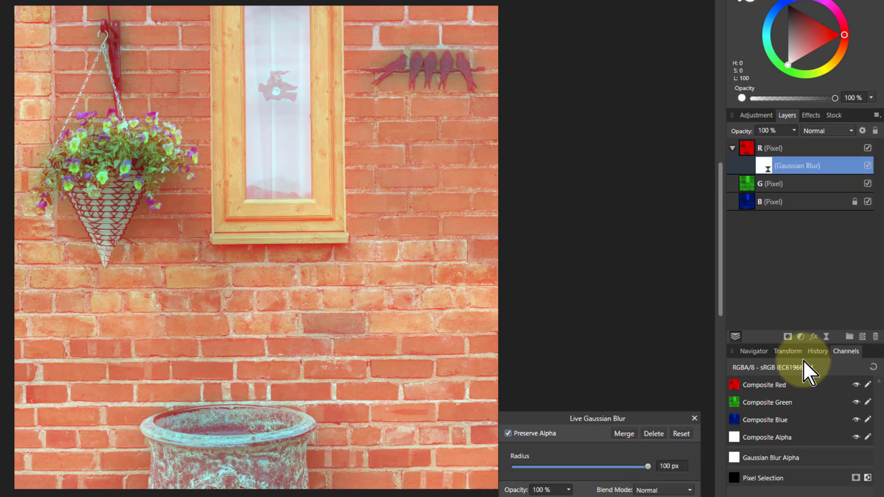
- Revert to the original photo in History, then add a Black & White adjustment with Red at -5%
{"action": "left_click", "coordinate": [817, 352]}
{"action": "left_click_drag", "start_coordinate": [874, 367], "coordinate": [737, 369]}
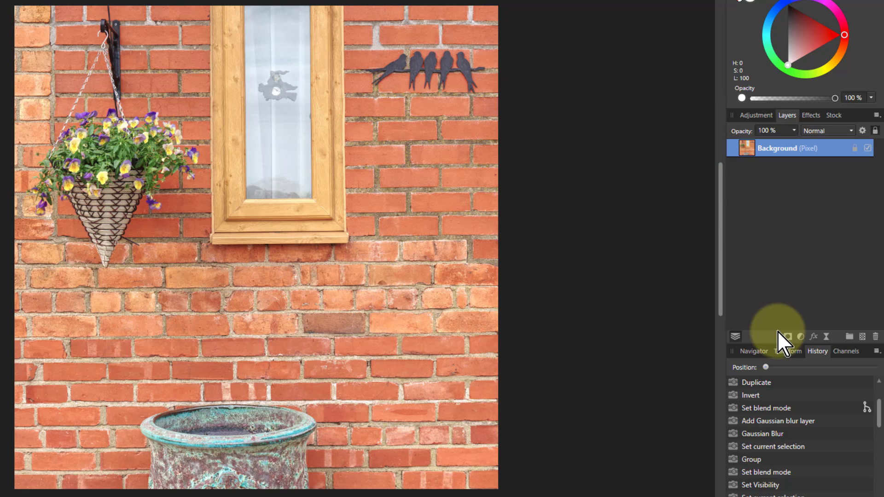
{"action": "left_click", "coordinate": [800, 338]}
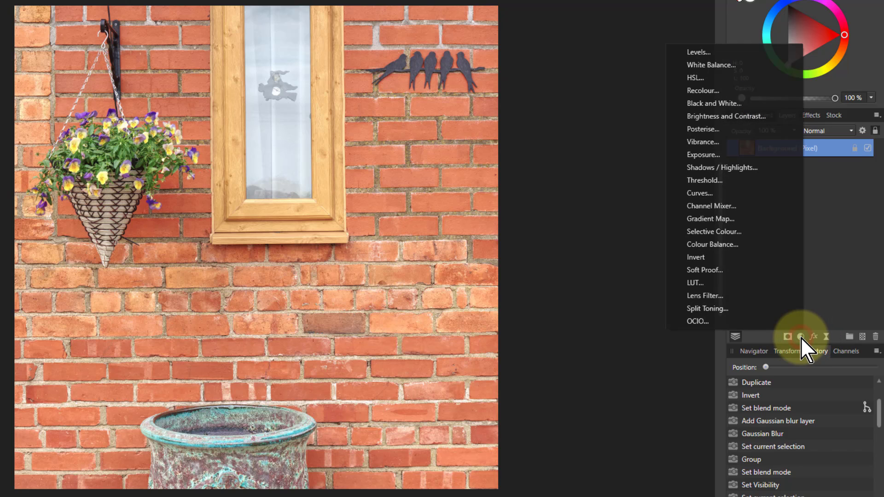
{"action": "left_click", "coordinate": [731, 106]}
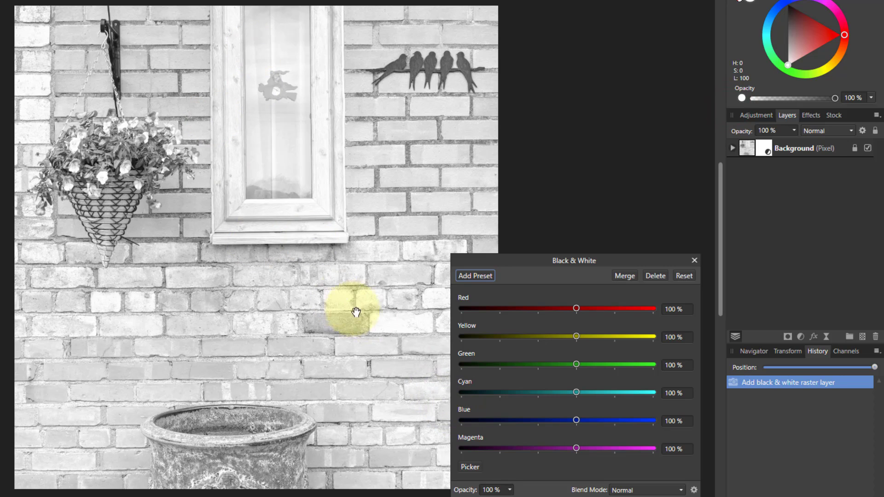
{"action": "left_click_drag", "start_coordinate": [576, 308], "coordinate": [536, 314]}
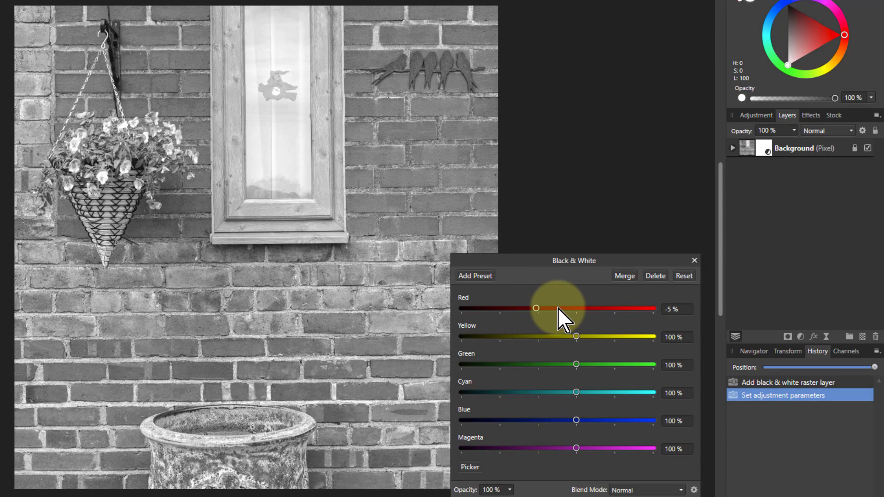
{"action": "left_click", "coordinate": [694, 261]}
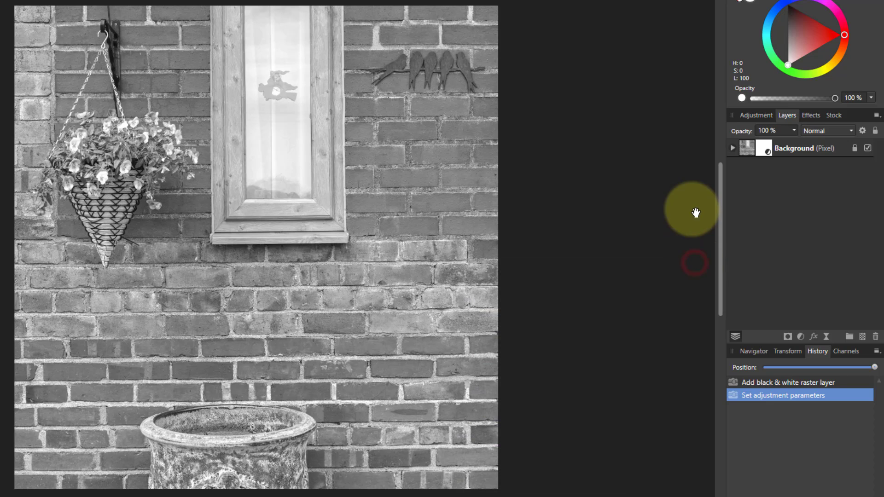
- Add a red fill layer above the Background in Add blend mode at 16% opacity
{"action": "left_click", "coordinate": [745, 151]}
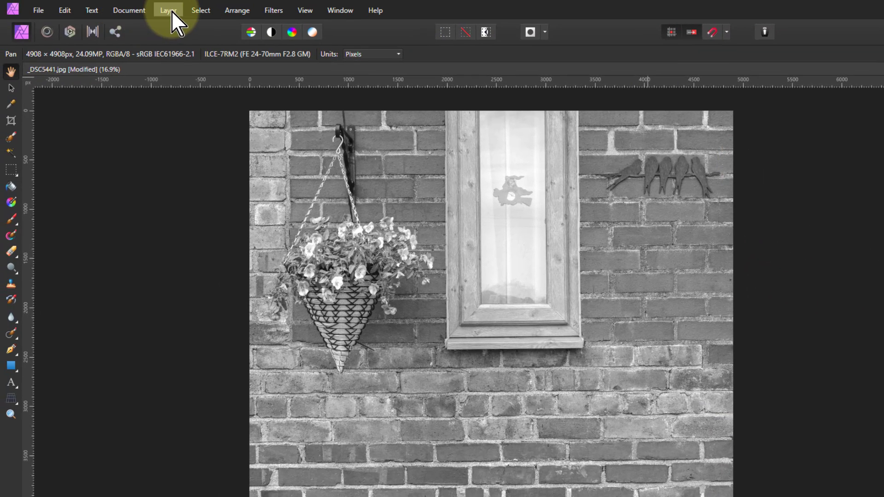
{"action": "left_click", "coordinate": [171, 10]}
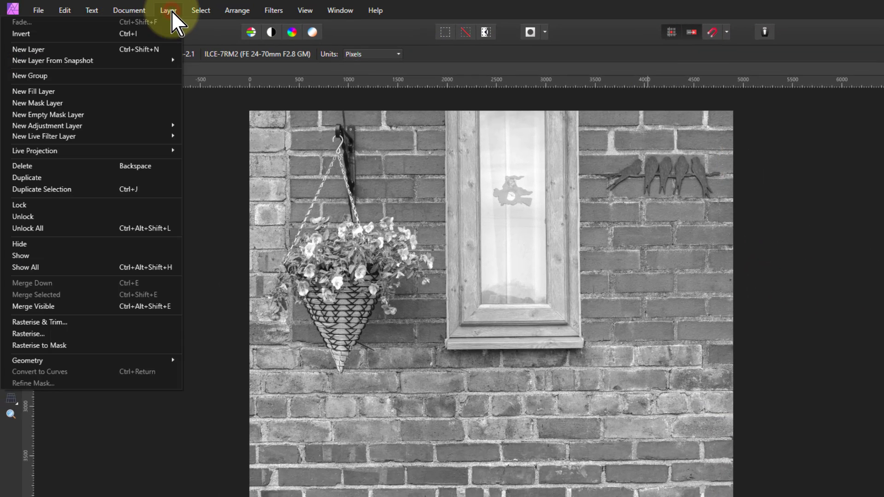
{"action": "left_click", "coordinate": [111, 91]}
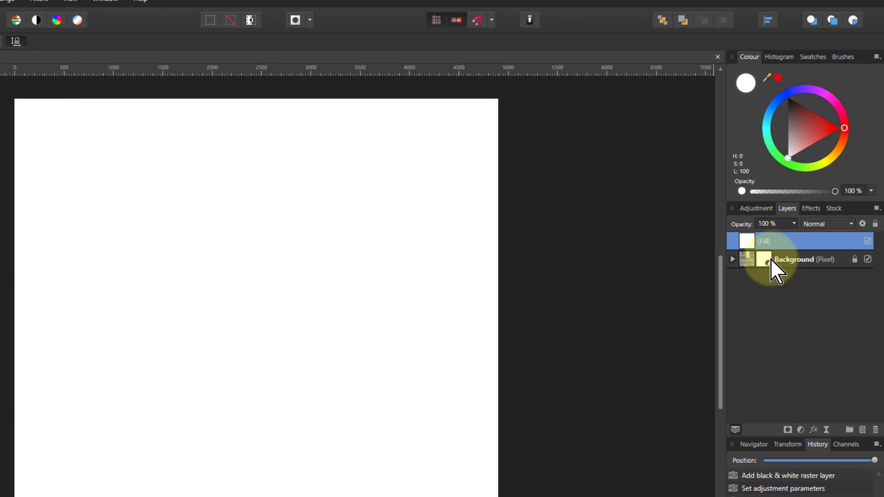
{"action": "left_click", "coordinate": [827, 224]}
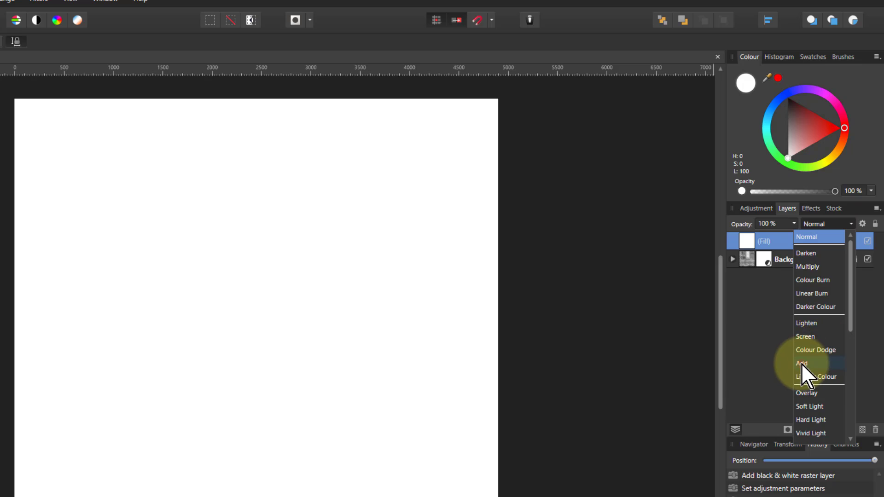
{"action": "left_click", "coordinate": [805, 364]}
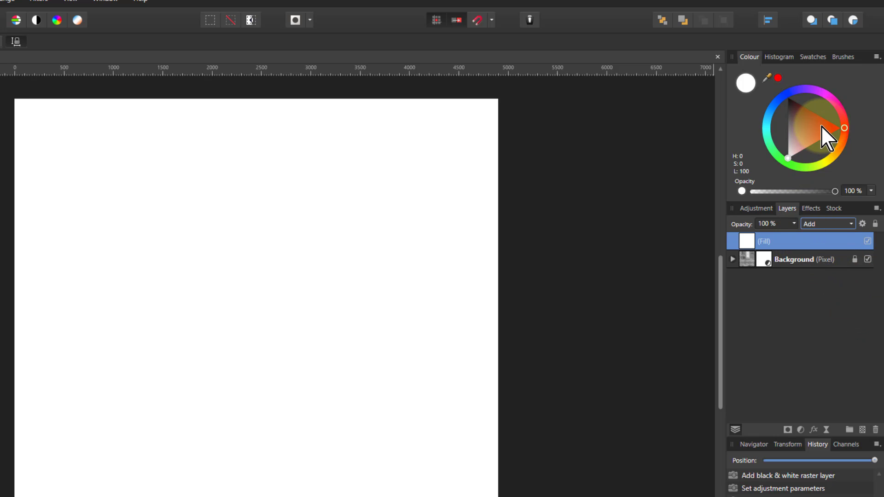
{"action": "left_click_drag", "start_coordinate": [821, 126], "coordinate": [867, 130]}
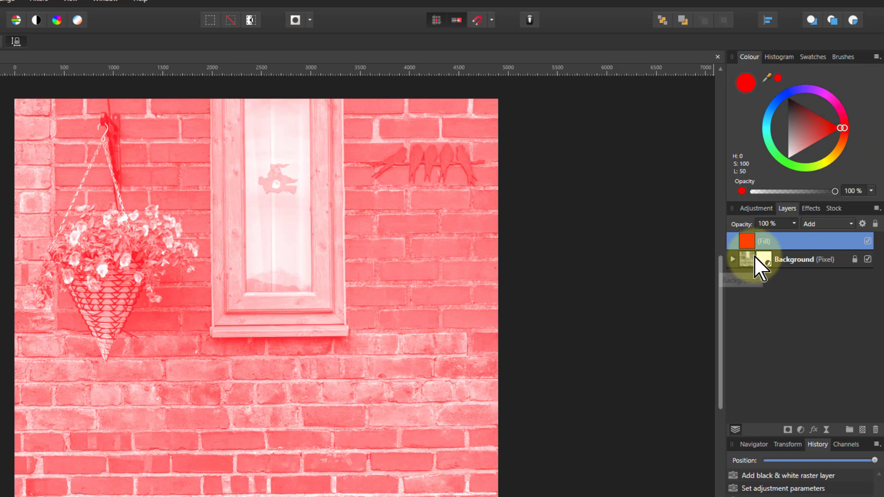
{"action": "left_click", "coordinate": [794, 224]}
{"action": "left_click_drag", "start_coordinate": [788, 236], "coordinate": [728, 243]}
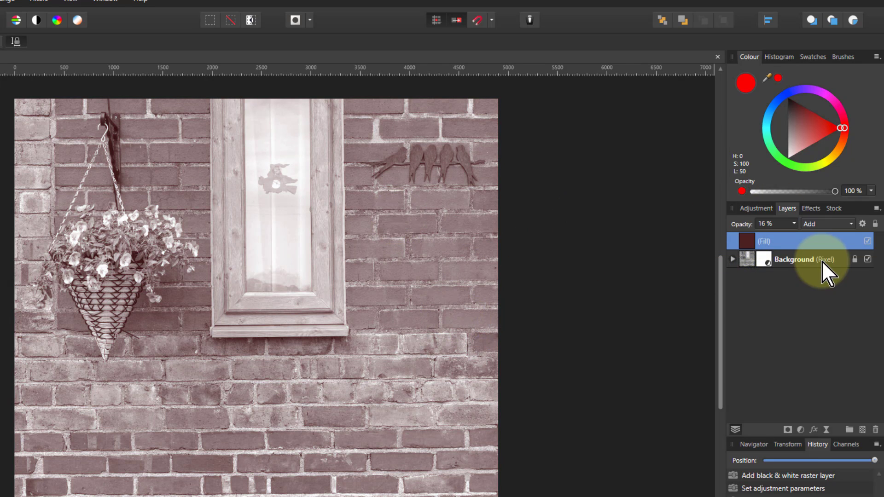
- Change the fill colour from red through orange to dark blue (H 218), comparing with it hidden and shown
{"action": "left_click", "coordinate": [868, 241]}
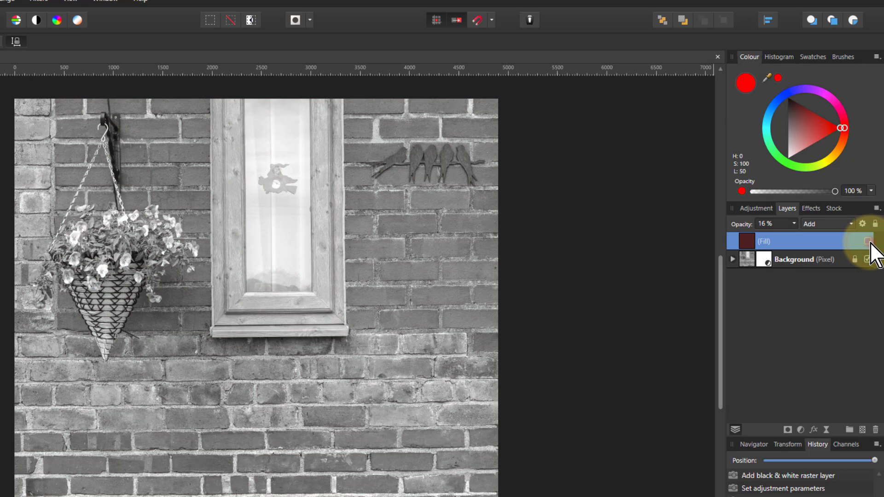
{"action": "left_click", "coordinate": [868, 241]}
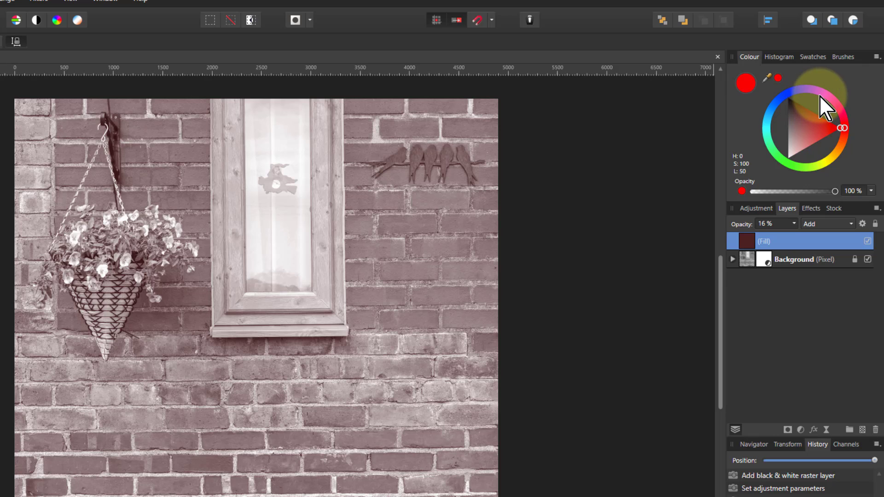
{"action": "left_click", "coordinate": [877, 58]}
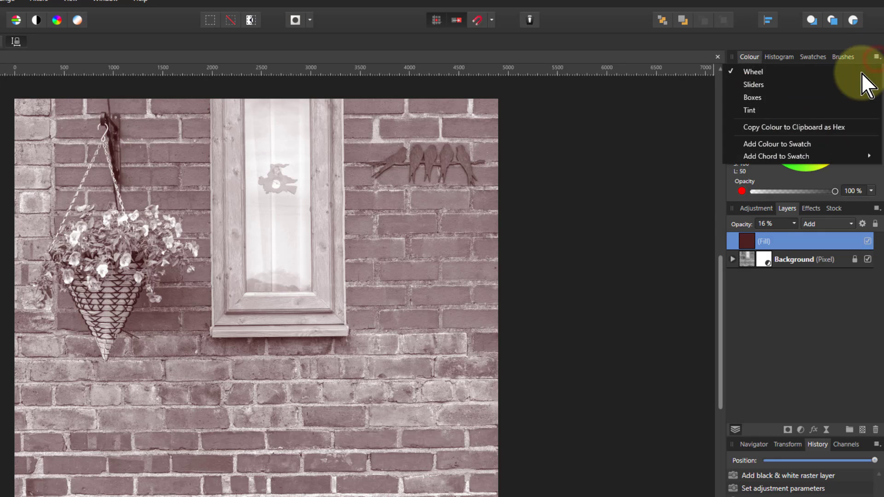
{"action": "left_click", "coordinate": [855, 174]}
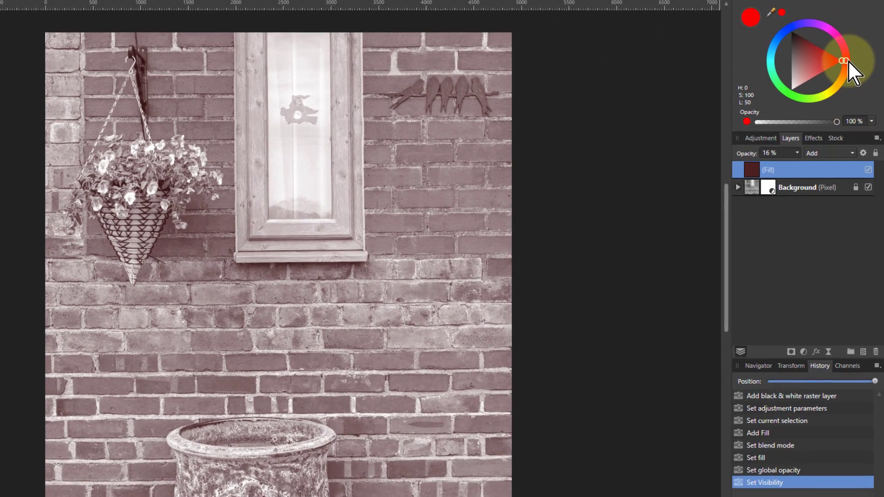
{"action": "left_click_drag", "start_coordinate": [850, 136], "coordinate": [850, 155]}
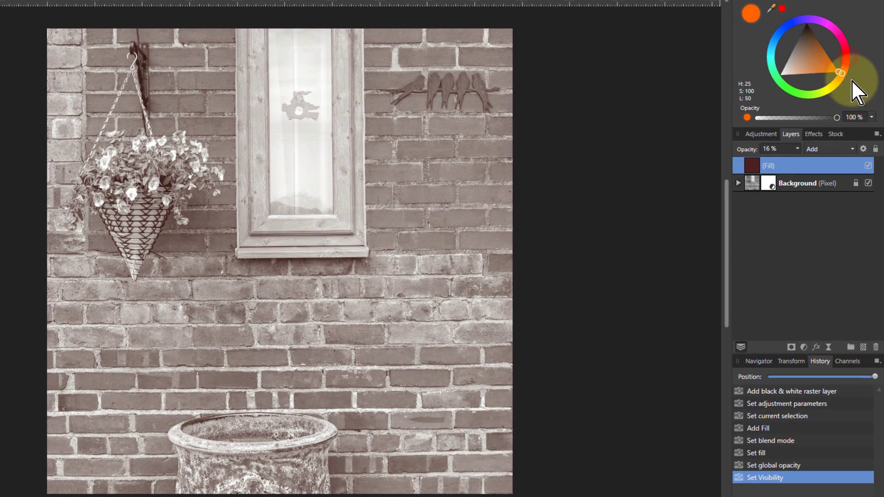
{"action": "left_click_drag", "start_coordinate": [852, 82], "coordinate": [777, 35]}
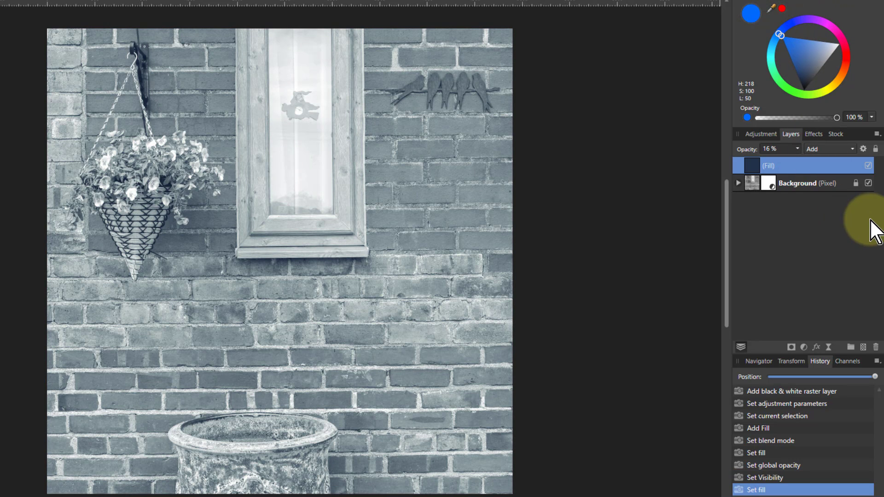
{"action": "left_click", "coordinate": [867, 165]}
{"action": "left_click", "coordinate": [867, 166]}
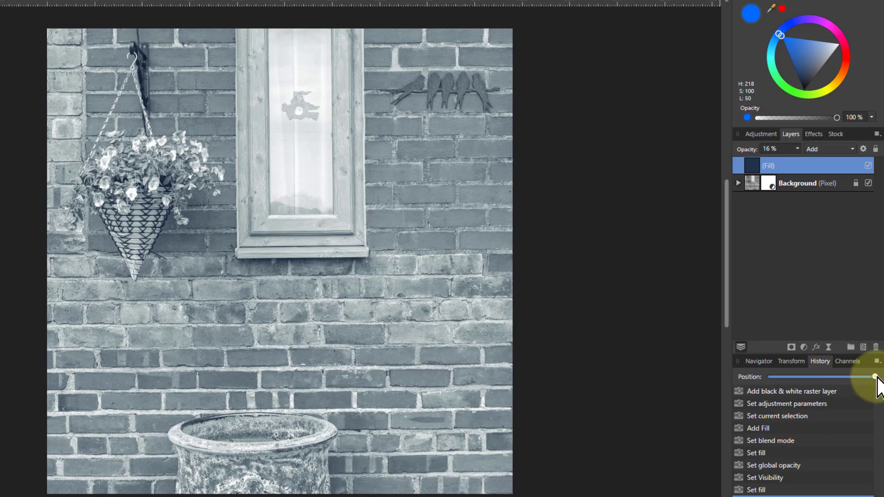
- Revert to the original photo and add a Black & White adjustment in Add blend mode
{"action": "left_click_drag", "start_coordinate": [873, 377], "coordinate": [754, 363]}
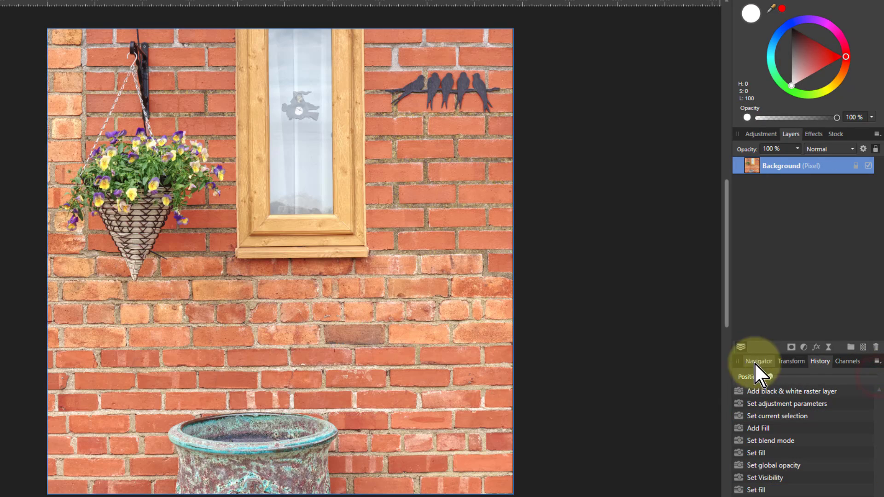
{"action": "left_click", "coordinate": [803, 348]}
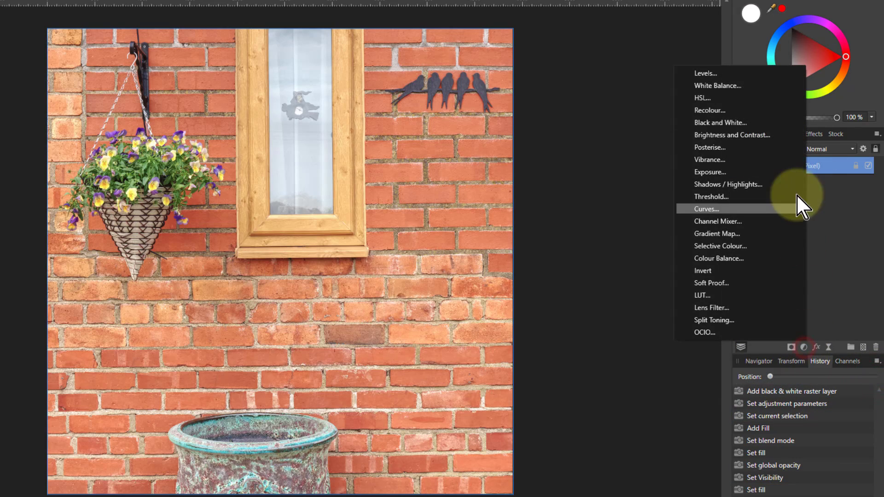
{"action": "left_click", "coordinate": [743, 122]}
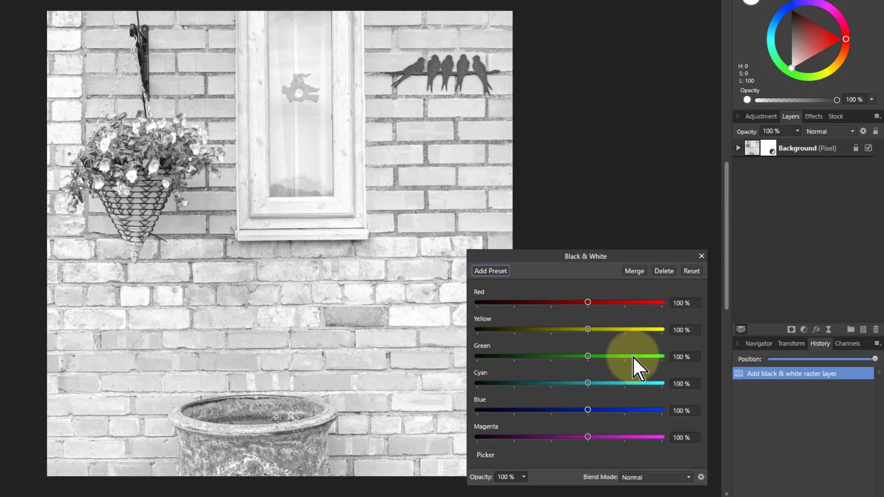
{"action": "left_click", "coordinate": [650, 480]}
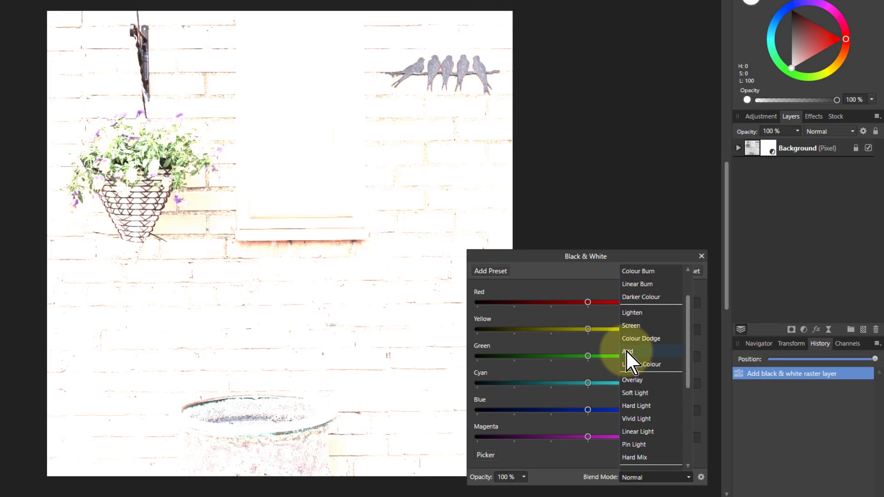
{"action": "left_click", "coordinate": [626, 350]}
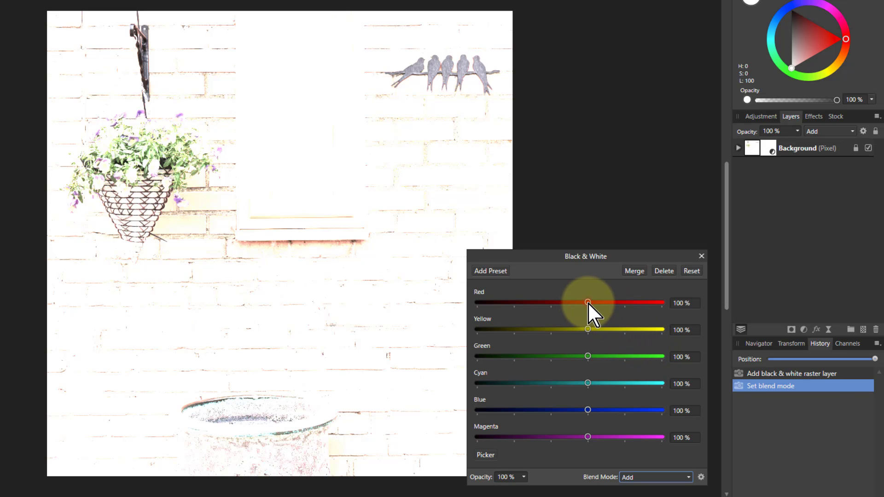
- Try Red -66%, Yellow 13% and Green -56%, then delete the Black & White adjustment
{"action": "left_click_drag", "start_coordinate": [587, 302], "coordinate": [528, 308]}
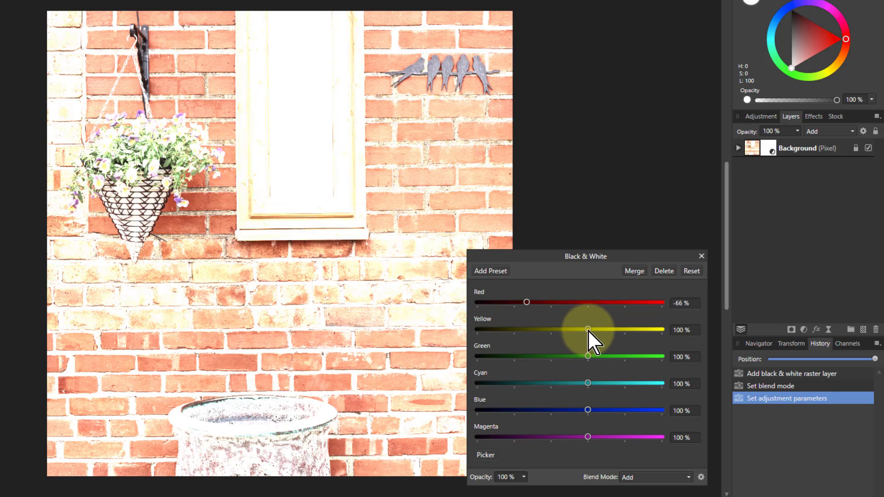
{"action": "left_click_drag", "start_coordinate": [587, 330], "coordinate": [556, 334]}
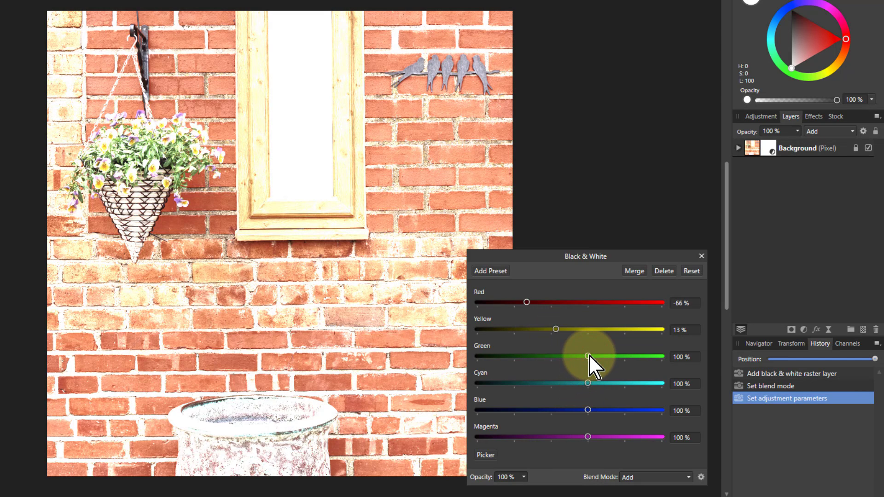
{"action": "left_click_drag", "start_coordinate": [589, 355], "coordinate": [536, 358]}
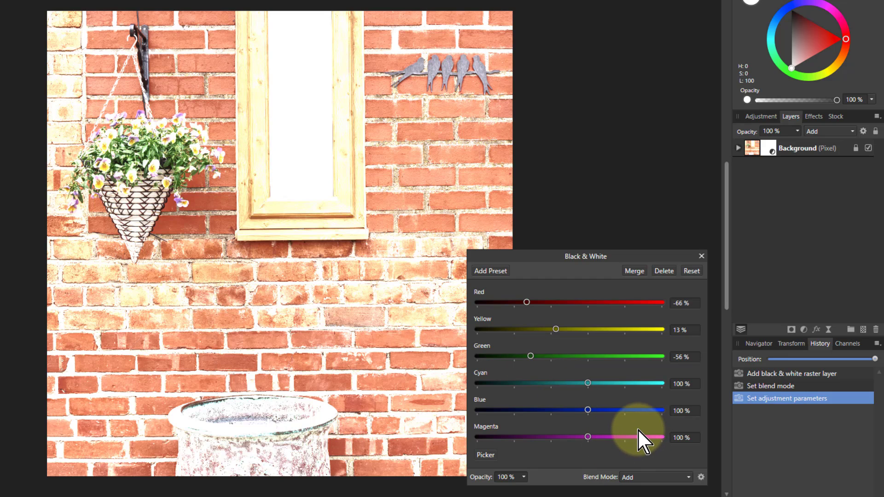
{"action": "left_click", "coordinate": [662, 271]}
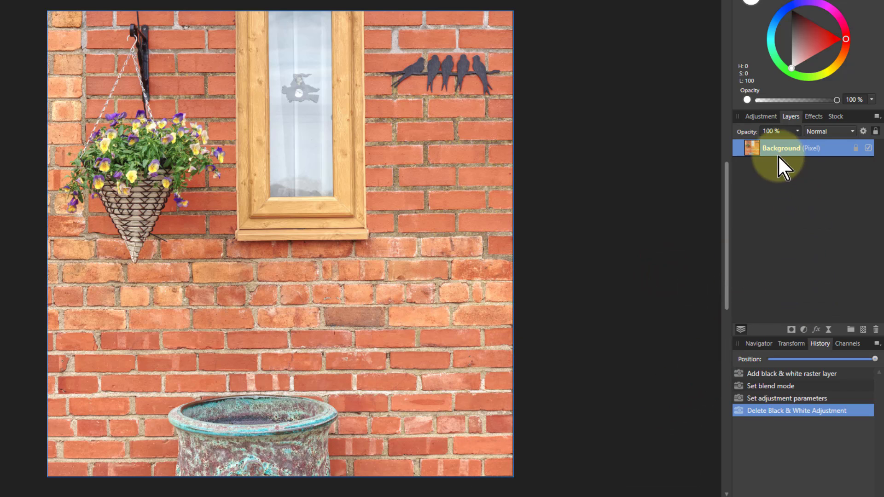
- Duplicate the Background twice, invert the top copy and set it to Add, turning the canvas white
{"action": "left_click", "coordinate": [756, 147]}
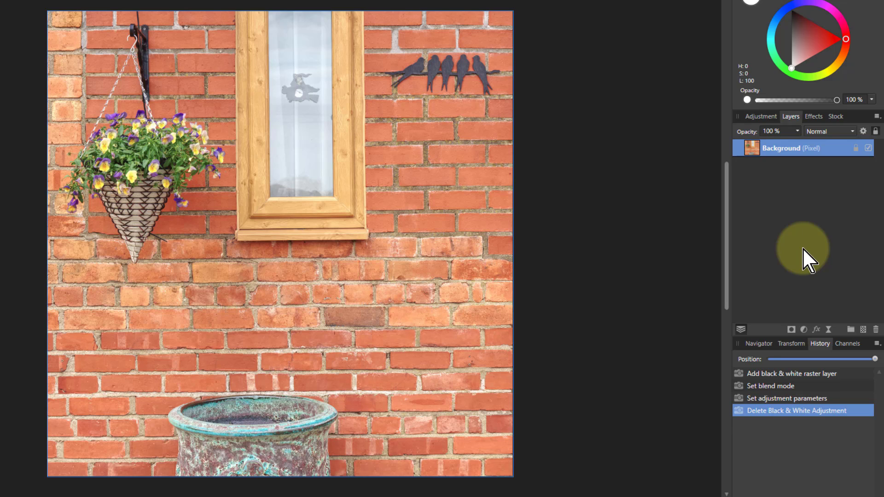
{"action": "key", "text": "ctrl+j"}
{"action": "key", "text": "ctrl+j"}
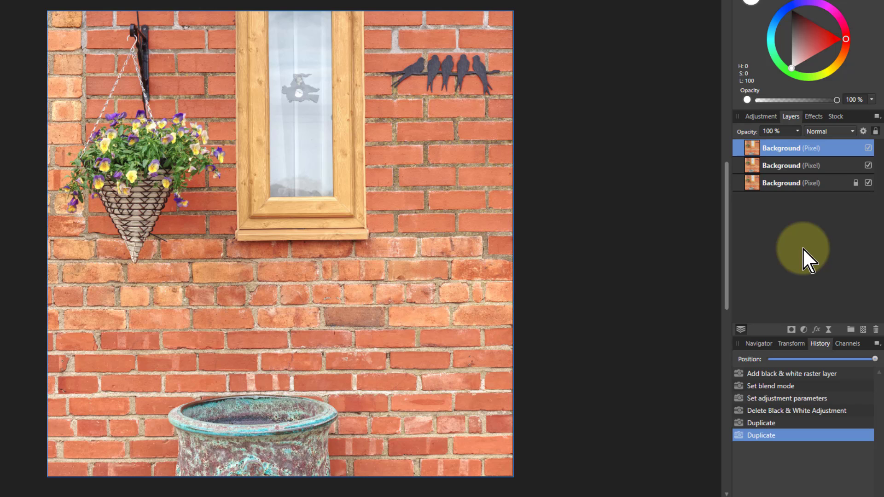
{"action": "key", "text": "ctrl+i"}
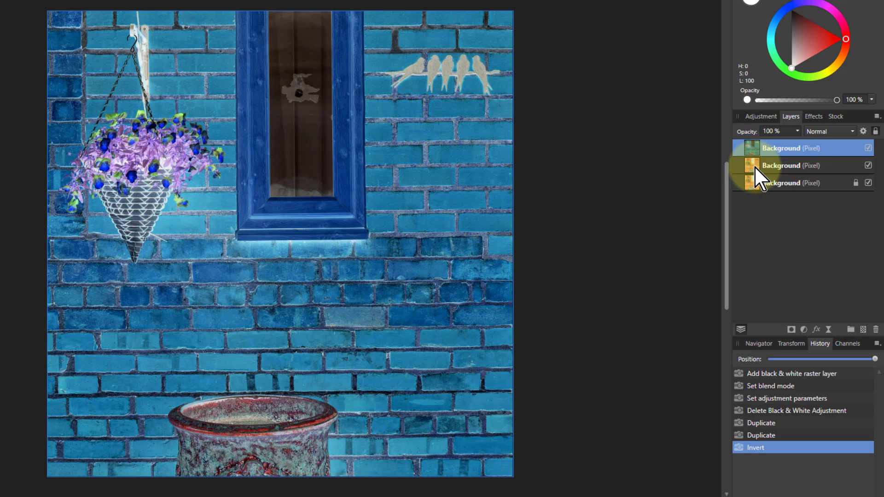
{"action": "left_click", "coordinate": [832, 131]}
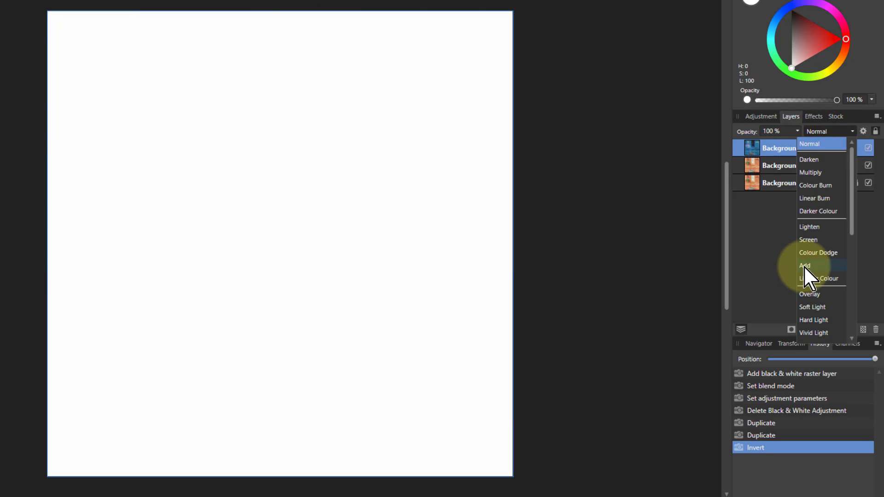
{"action": "left_click", "coordinate": [806, 265]}
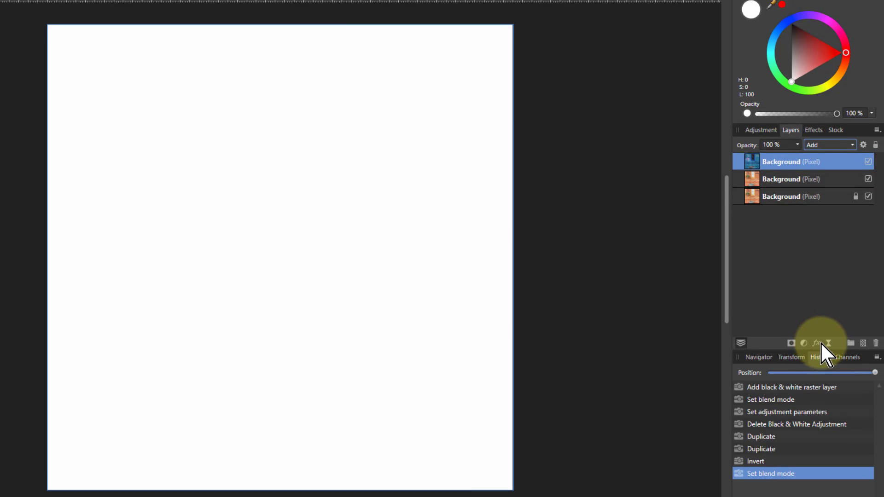
- Add a 37 px live Gaussian Blur to the inverted copy for a faint sketch look
{"action": "left_click", "coordinate": [827, 416]}
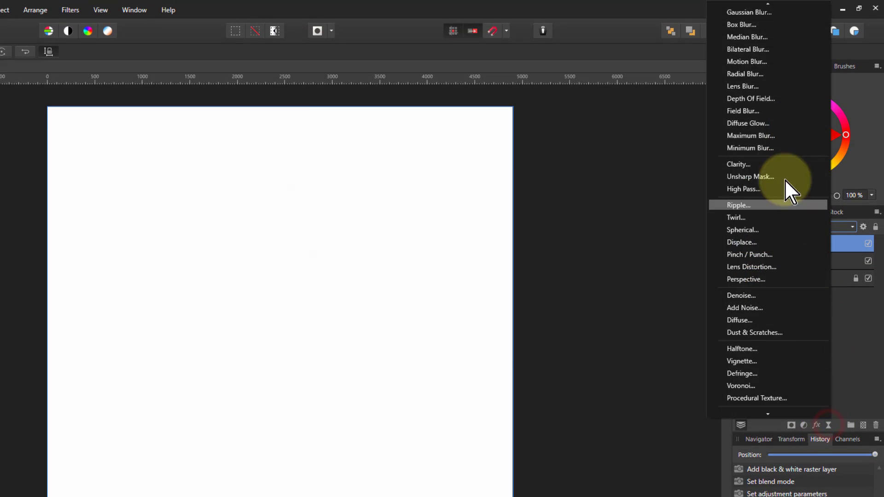
{"action": "left_click", "coordinate": [756, 11]}
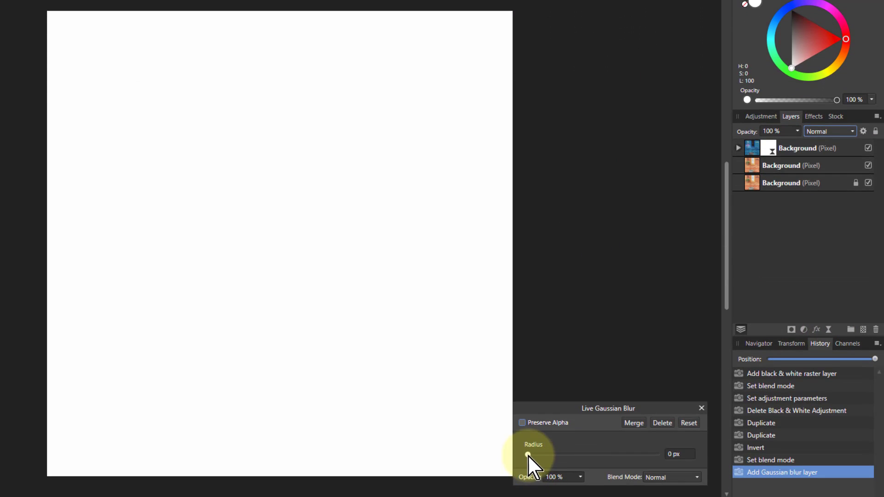
{"action": "left_click_drag", "start_coordinate": [527, 455], "coordinate": [623, 453]}
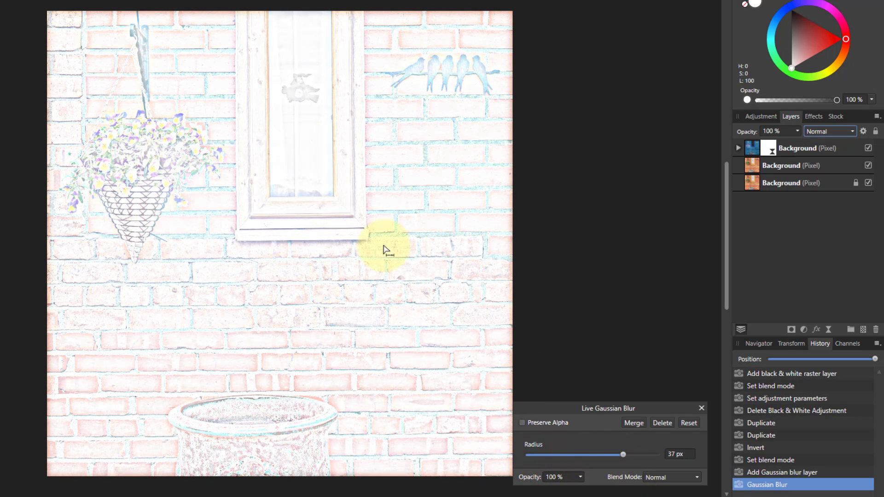
- Group the inverted copy with the Background copy beneath it
{"action": "left_click", "coordinate": [749, 148]}
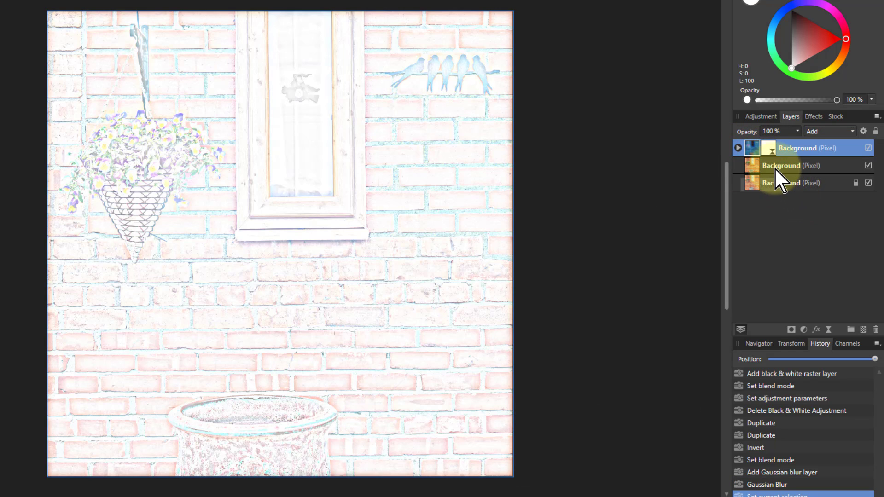
{"action": "left_click", "coordinate": [797, 166], "text": "ctrl"}
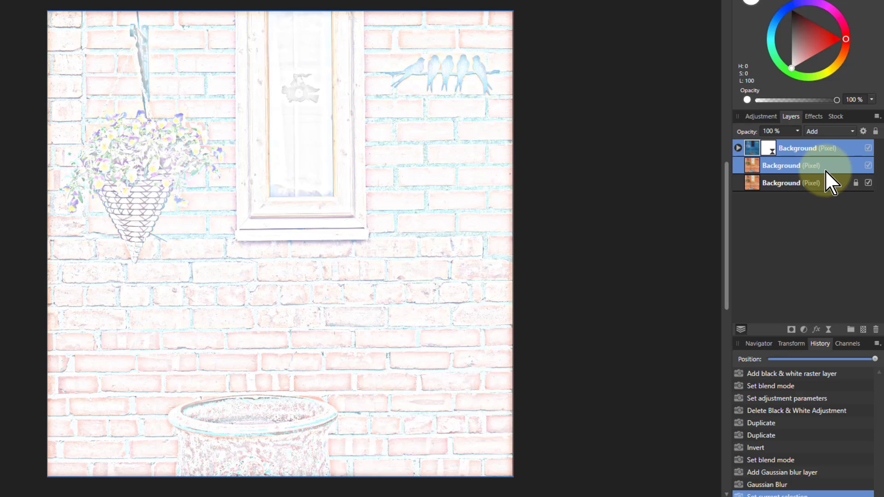
{"action": "key", "text": "ctrl+g"}
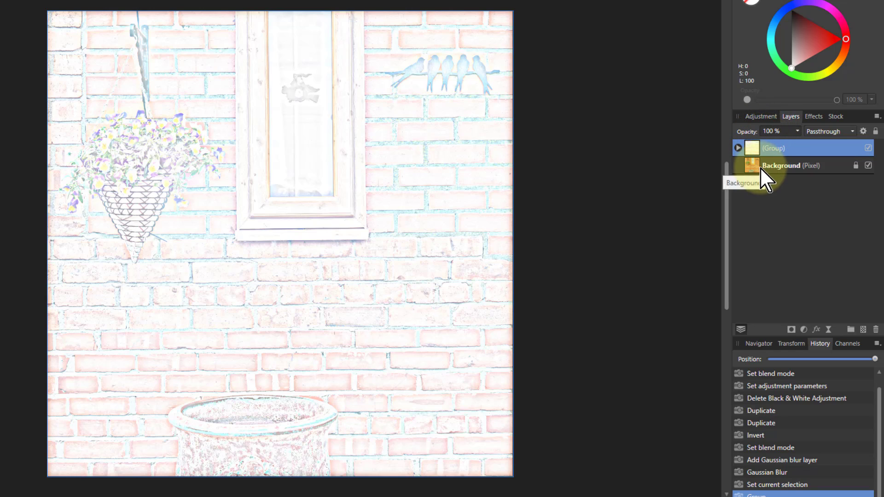
- Set the group's blend mode to Linear Burn and zoom in to inspect the brick detail
{"action": "left_click", "coordinate": [828, 132]}
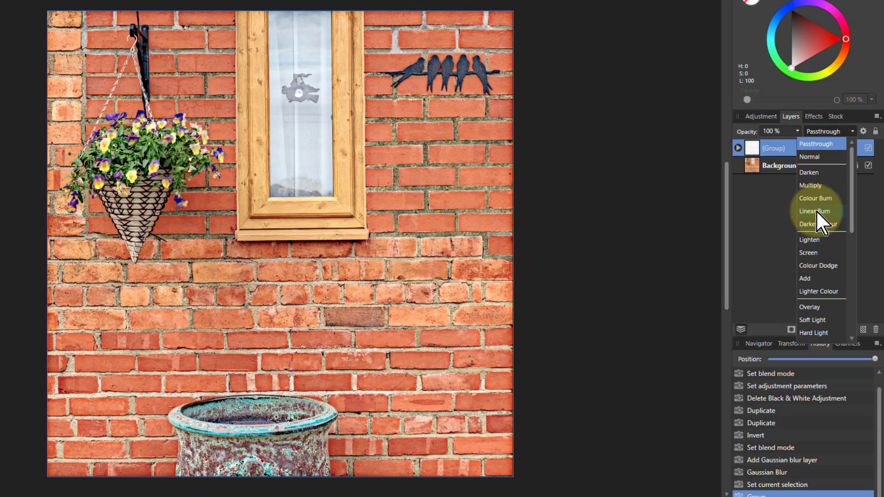
{"action": "left_click", "coordinate": [816, 211]}
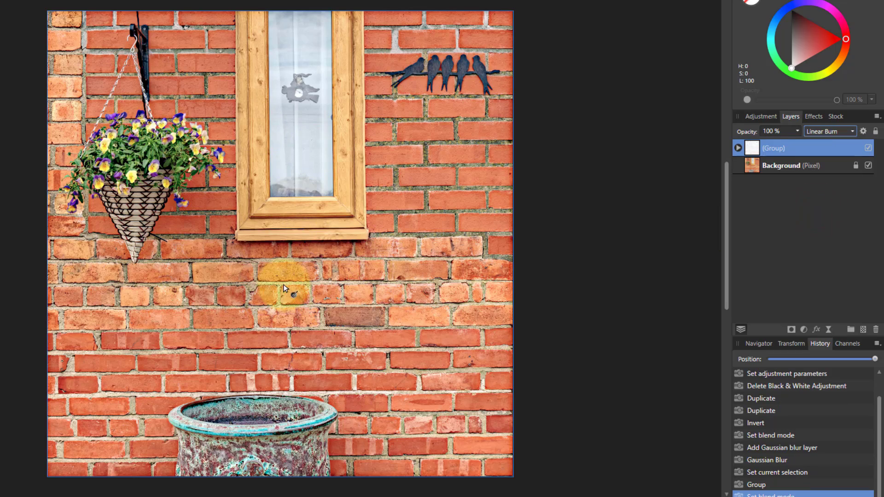
{"action": "scroll", "coordinate": [290, 276], "scroll_direction": "up", "scroll_amount": 3}
{"action": "scroll", "coordinate": [289, 258], "scroll_direction": "up", "scroll_amount": 3}
{"action": "scroll", "coordinate": [397, 244], "scroll_direction": "up", "scroll_amount": 3}
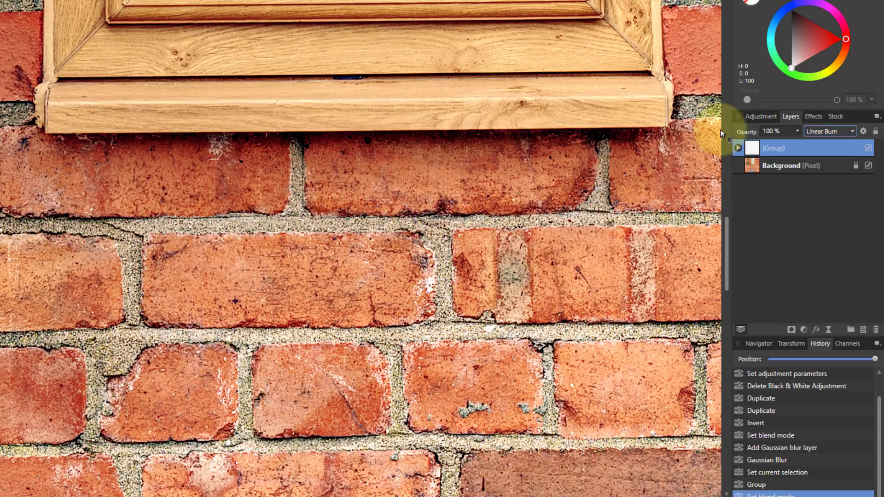
- Toggle the group's visibility off and on to compare, then fit the photo to view
{"action": "left_click", "coordinate": [868, 148]}
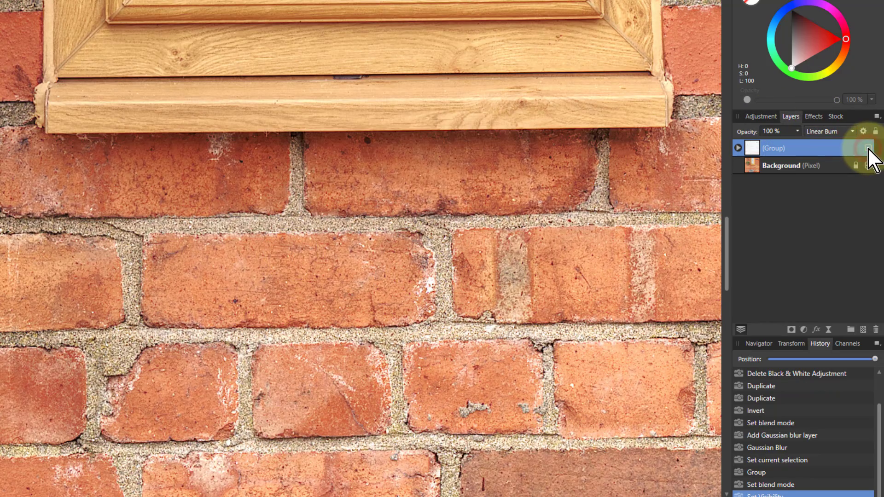
{"action": "left_click", "coordinate": [868, 148]}
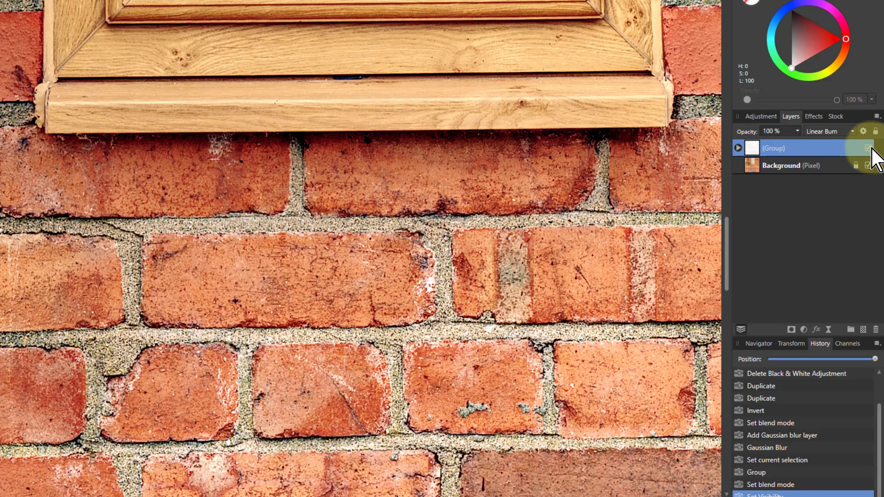
{"action": "left_click", "coordinate": [861, 143]}
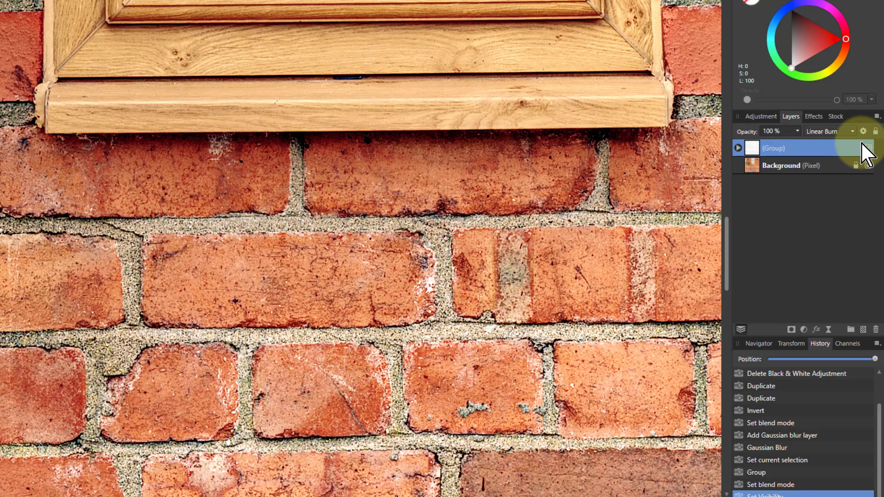
{"action": "key", "text": "ctrl+0"}
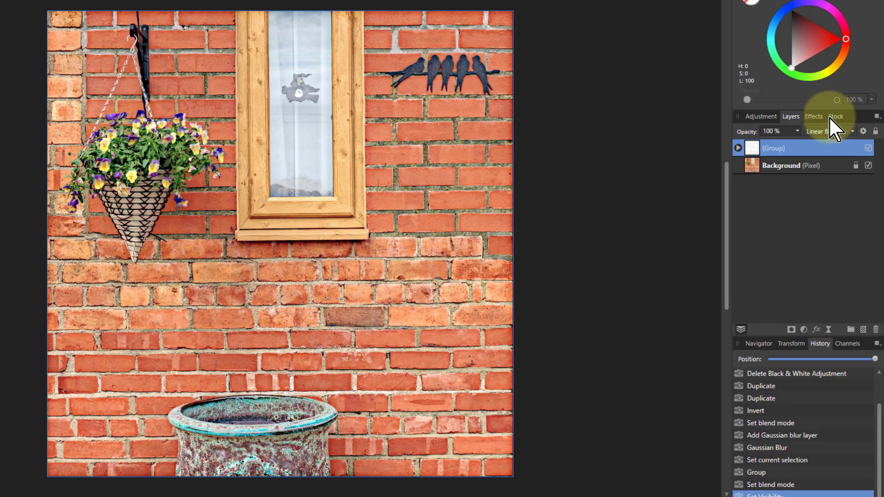
- Expand the group to inspect its blurred masked copy, then set the group blend mode to Add
{"action": "left_click", "coordinate": [737, 148]}
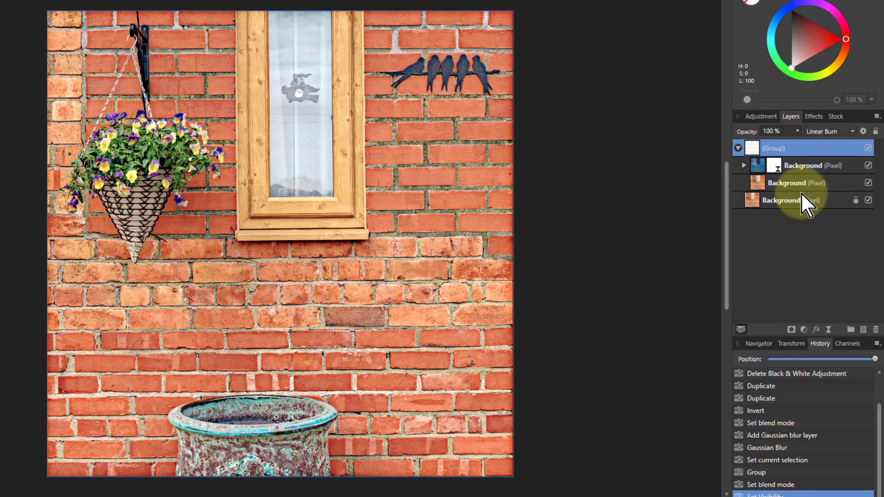
{"action": "left_click_drag", "start_coordinate": [818, 186], "coordinate": [748, 185]}
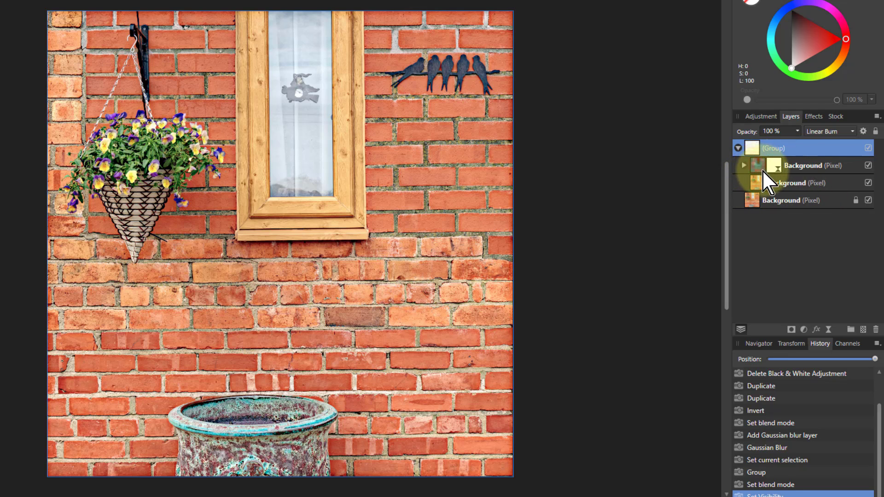
{"action": "left_click", "coordinate": [765, 170]}
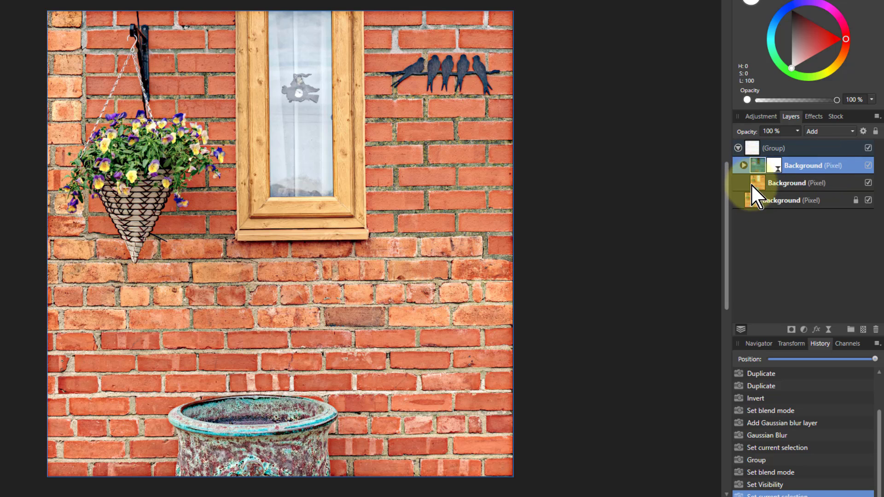
{"action": "left_click", "coordinate": [743, 165]}
{"action": "left_click", "coordinate": [755, 148]}
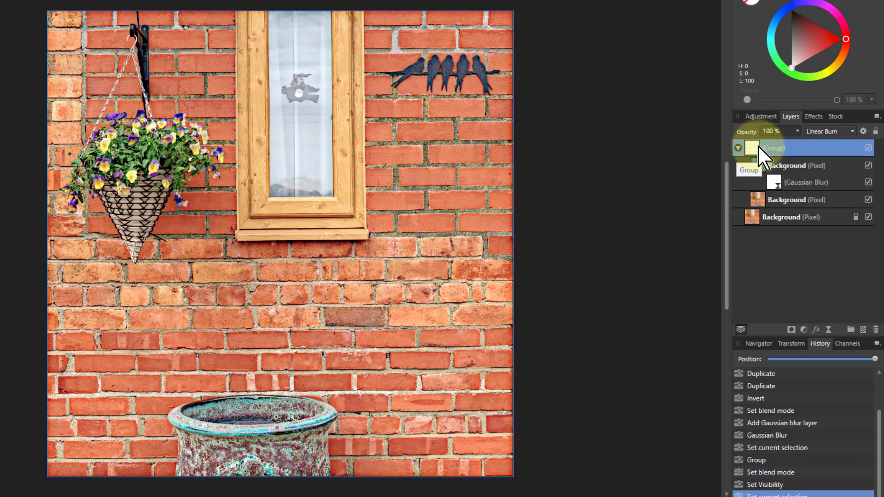
{"action": "left_click", "coordinate": [836, 131]}
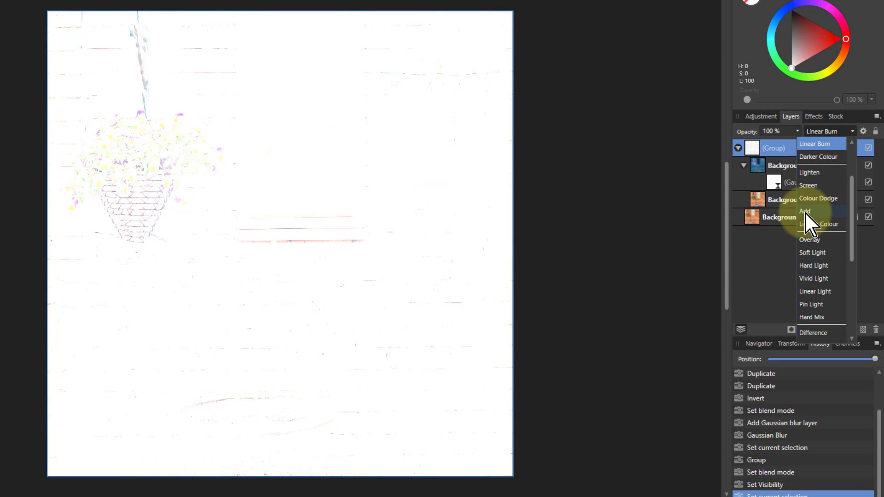
{"action": "left_click", "coordinate": [804, 211]}
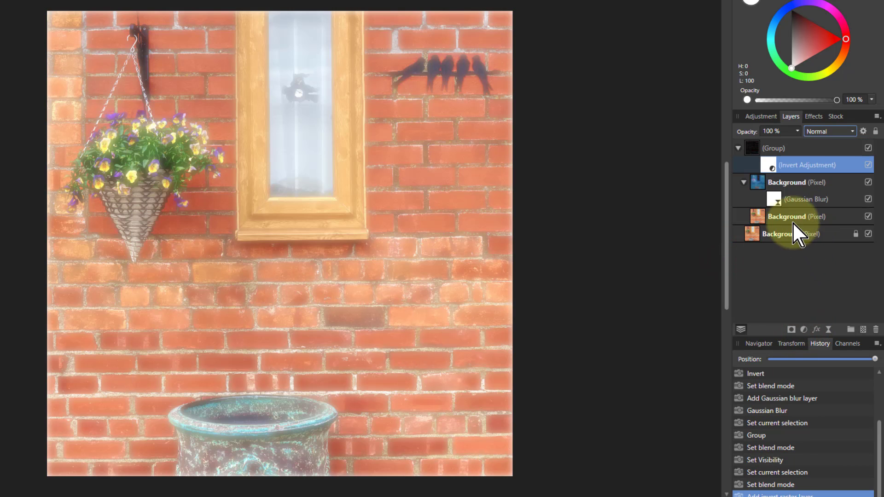
- Enable Preserve Alpha in the Live Gaussian Blur settings
{"action": "double_click", "coordinate": [774, 198]}
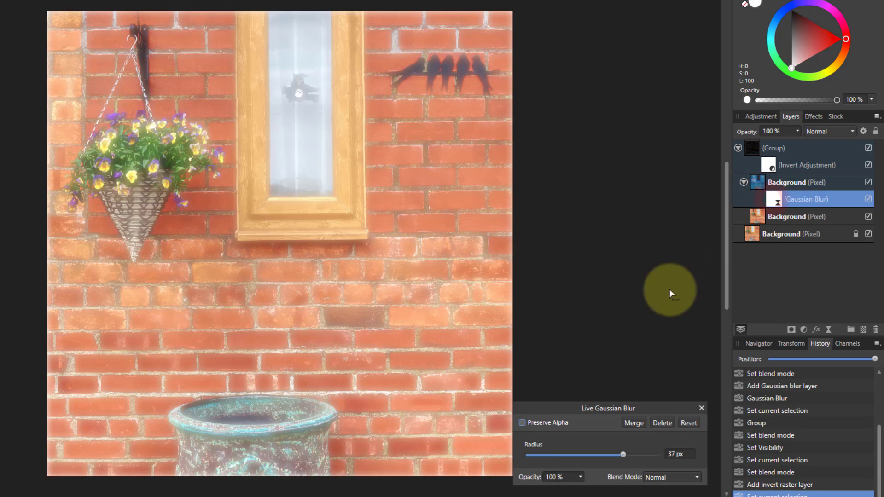
{"action": "left_click", "coordinate": [522, 422]}
{"action": "left_click", "coordinate": [701, 407]}
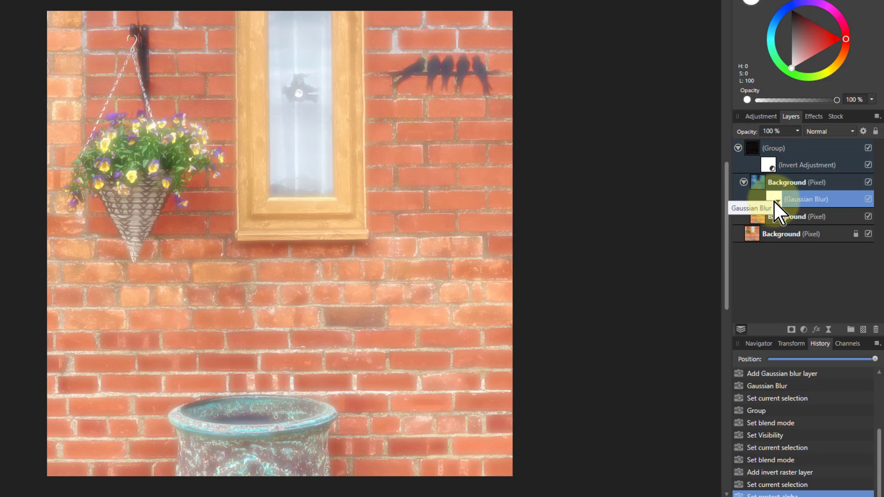
- Set the group's opacity to 79%
{"action": "left_click", "coordinate": [755, 148]}
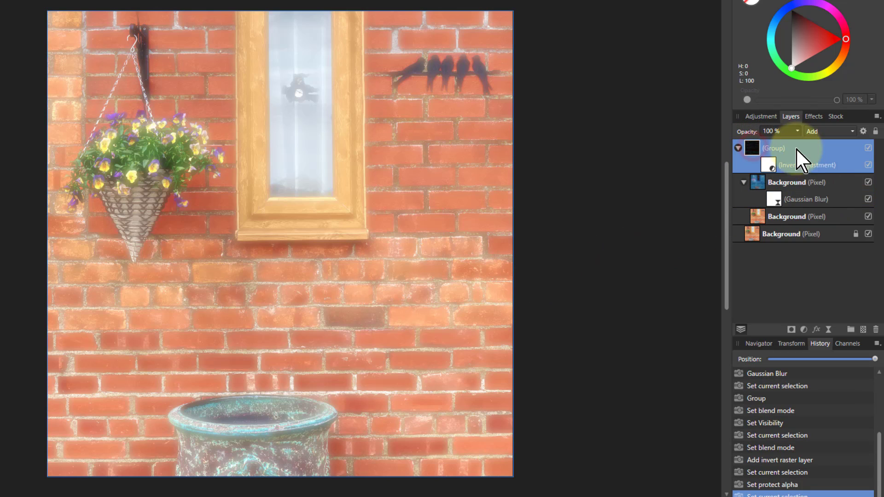
{"action": "left_click_drag", "start_coordinate": [797, 132], "coordinate": [729, 157]}
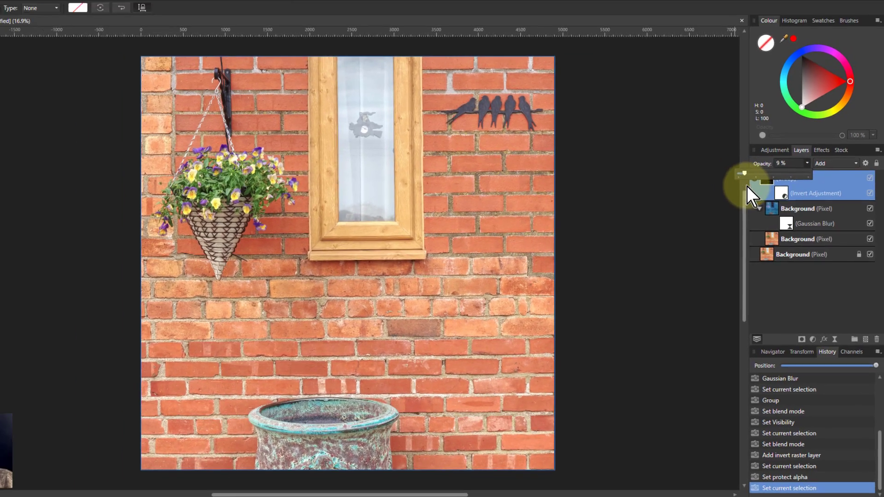
{"action": "left_click_drag", "start_coordinate": [747, 186], "coordinate": [790, 197]}
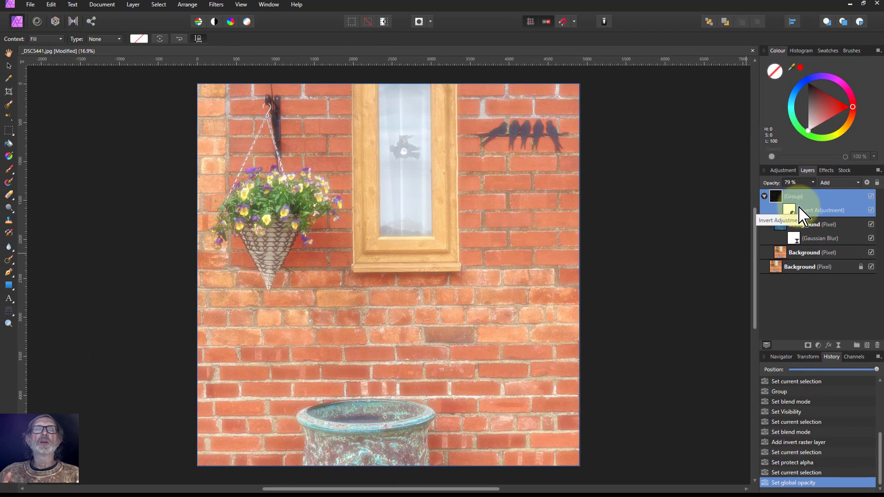